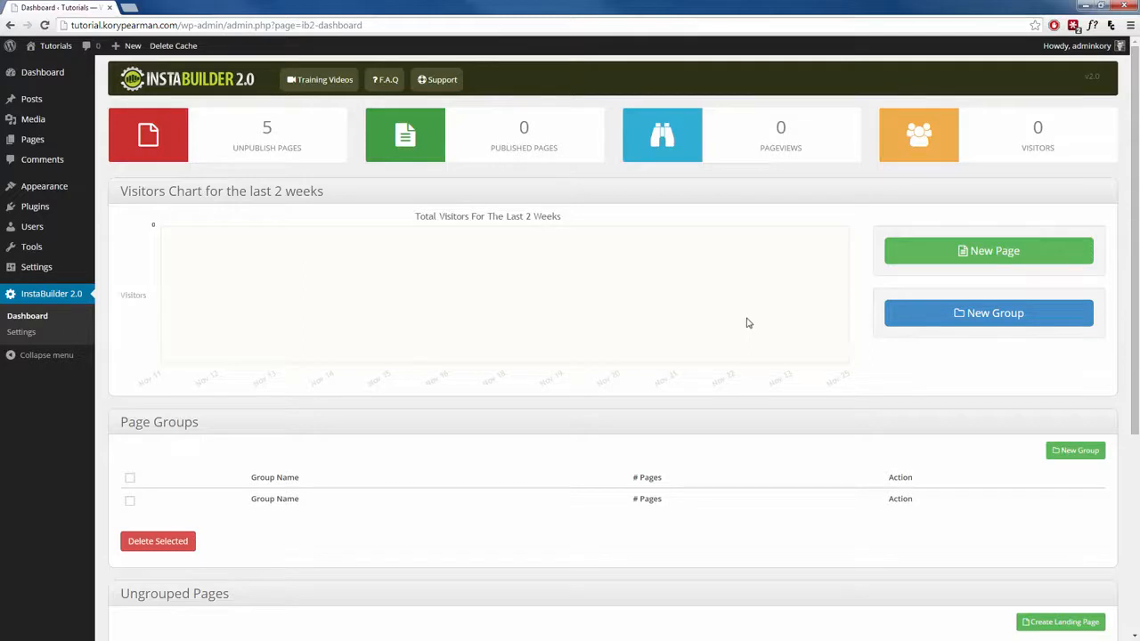
Create a new page from the light 3 Steps Opt-In squeeze page template.
{"action": "left_click", "coordinate": [985, 253]}
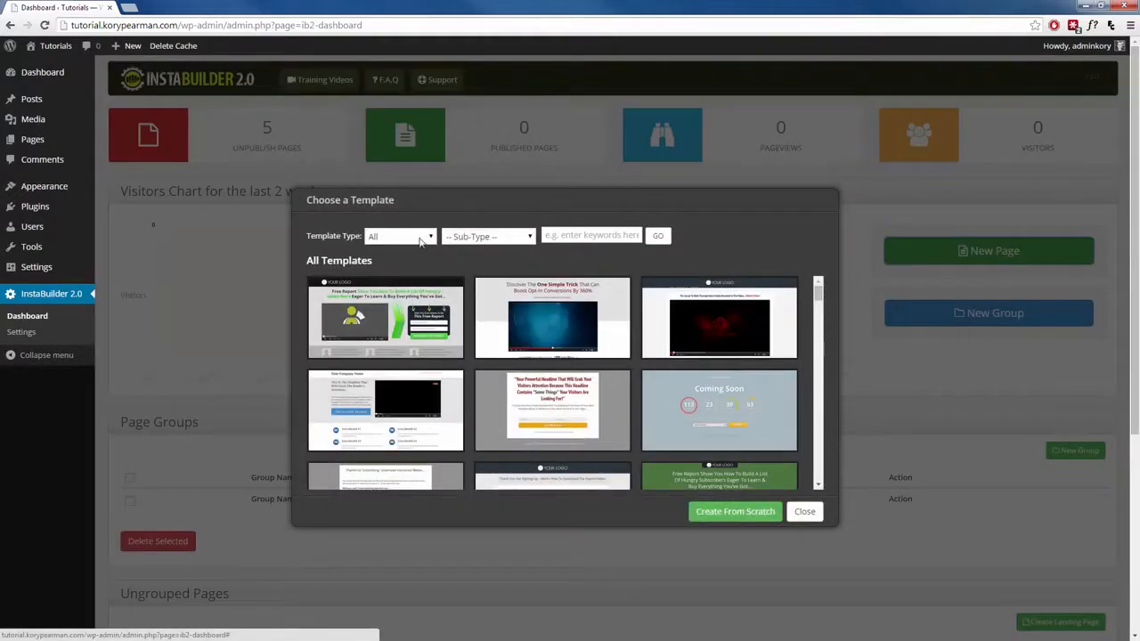
{"action": "left_click", "coordinate": [421, 237]}
{"action": "left_click", "coordinate": [394, 274]}
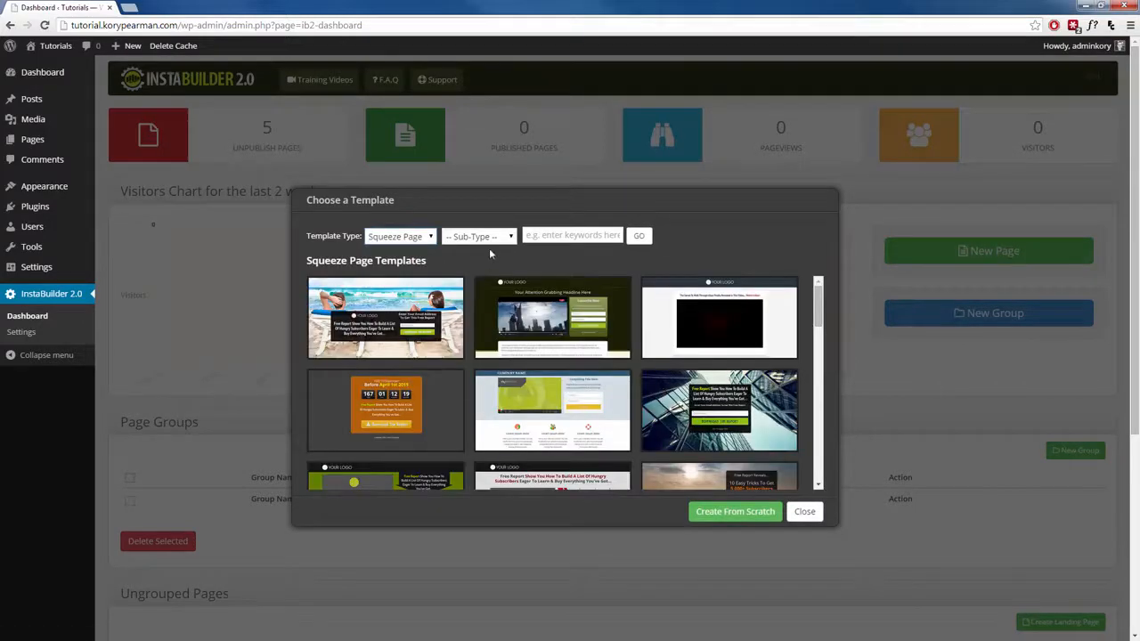
{"action": "left_click", "coordinate": [488, 237]}
{"action": "left_click", "coordinate": [478, 312]}
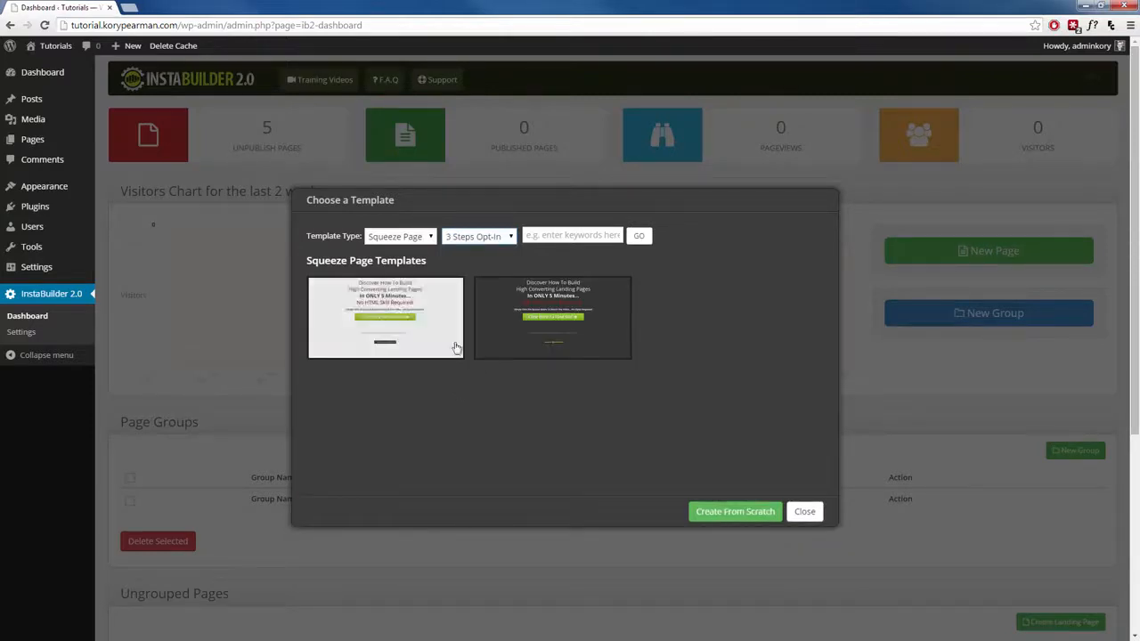
{"action": "left_click", "coordinate": [387, 319]}
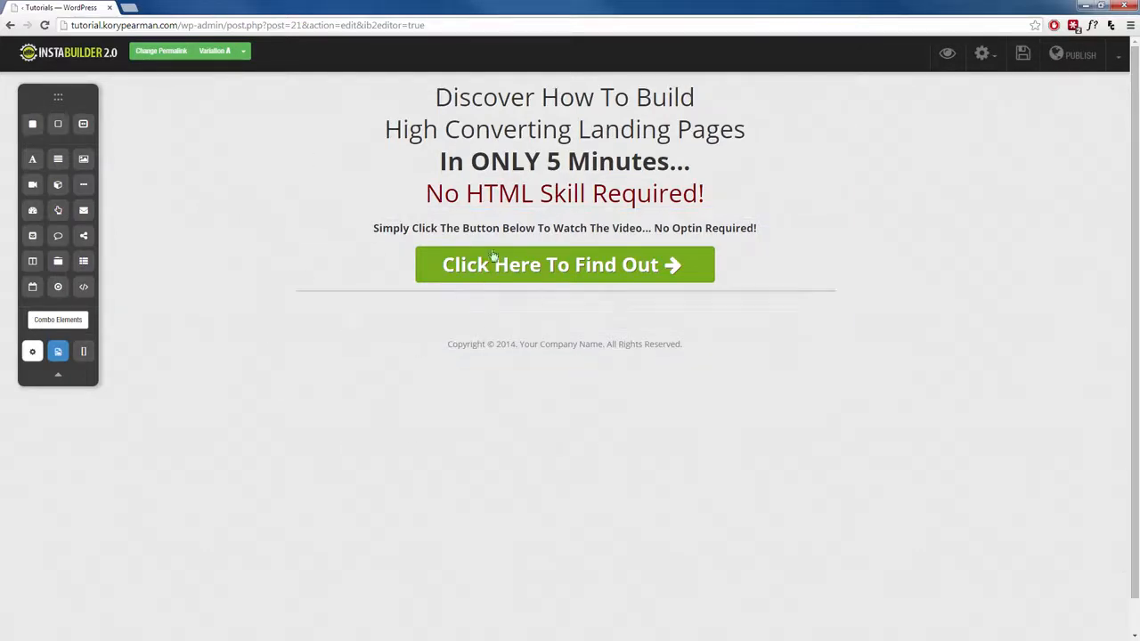
Add an image element between the "No Optin Required!" line and the green button on the first opt-in step.
{"action": "left_click", "coordinate": [549, 152]}
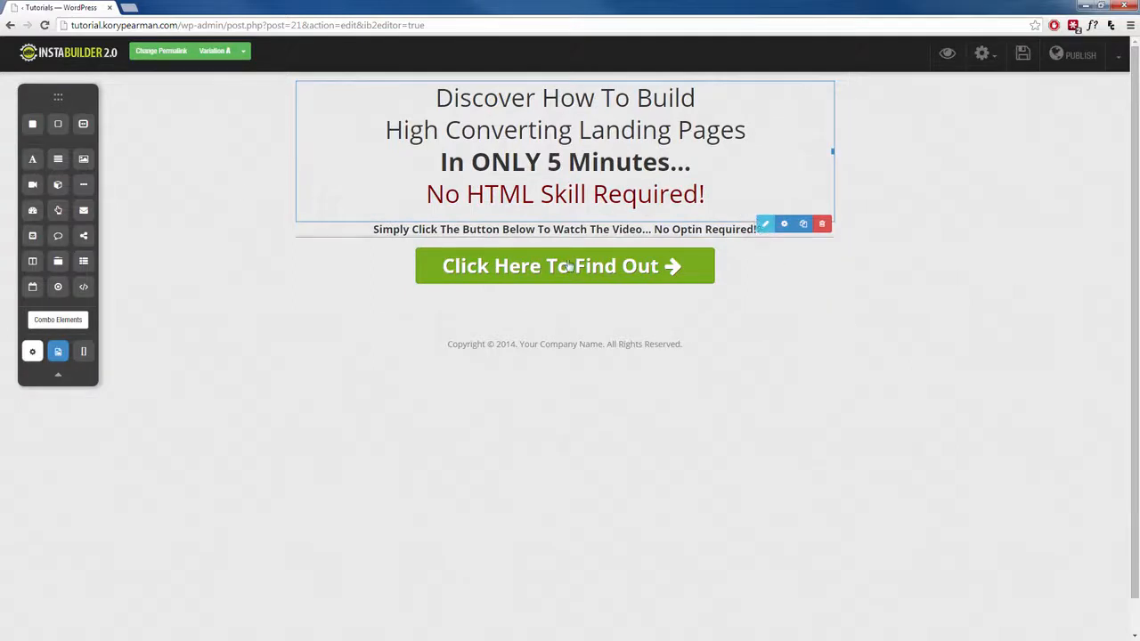
{"action": "left_click", "coordinate": [246, 187]}
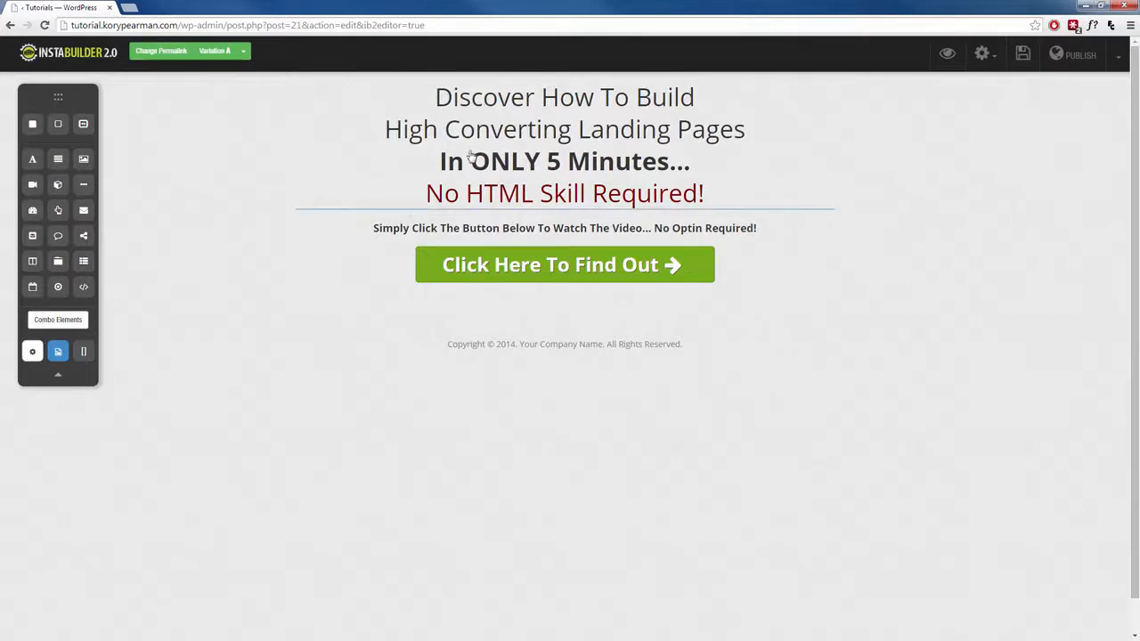
{"action": "left_click_drag", "start_coordinate": [84, 166], "coordinate": [525, 260]}
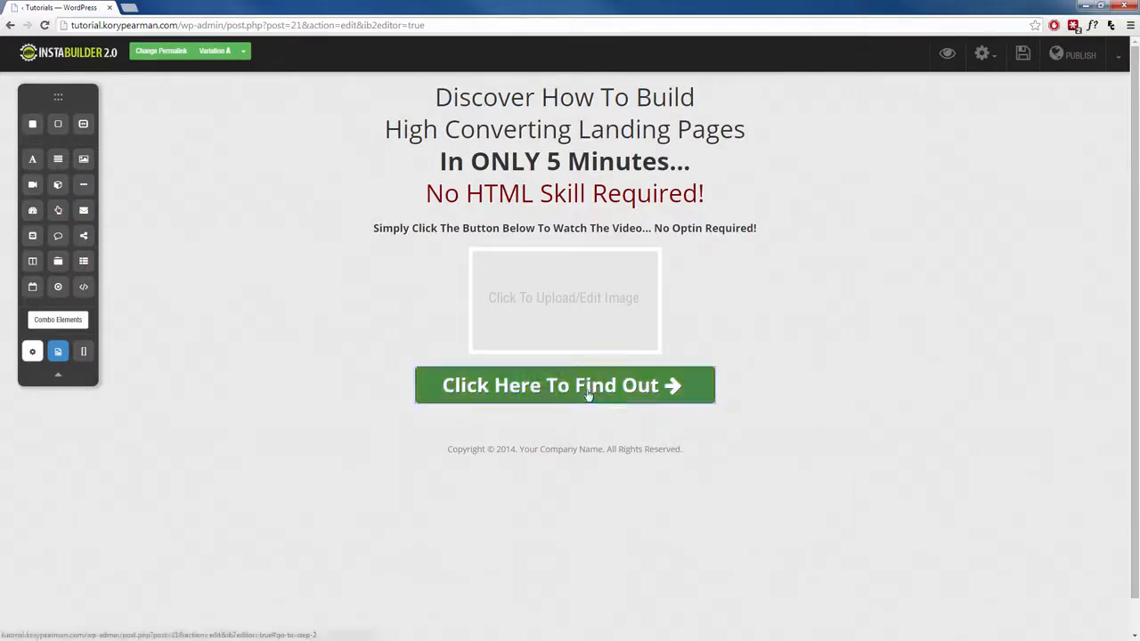
Examine the target link settings of the green "Click Here To Find Out" button.
{"action": "mouse_move", "coordinate": [585, 392]}
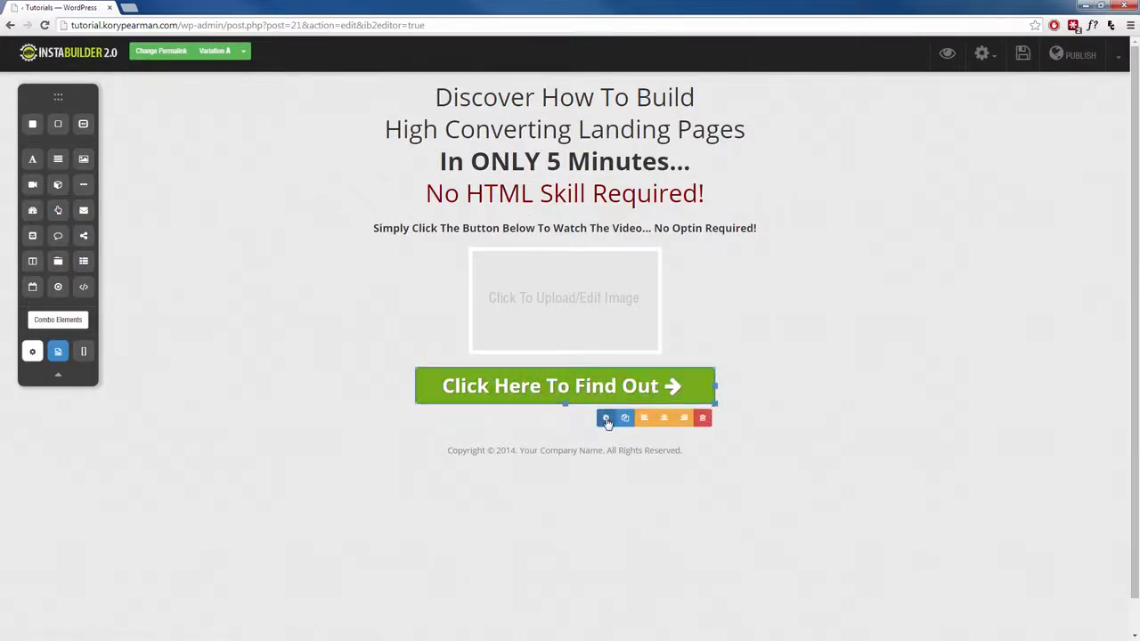
{"action": "left_click", "coordinate": [606, 418]}
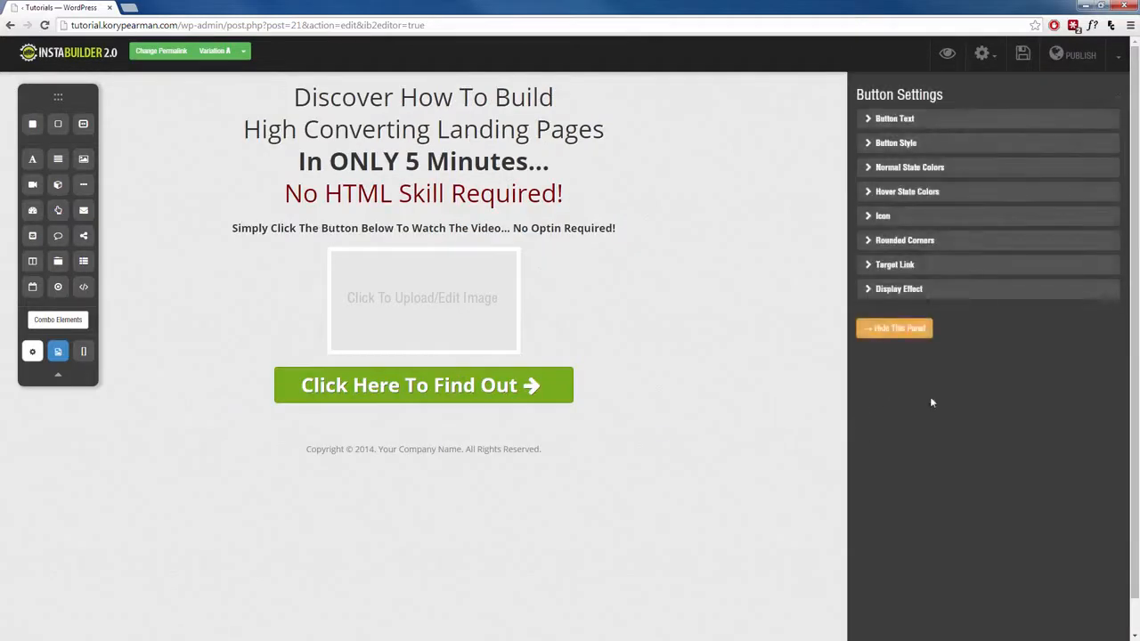
{"action": "left_click", "coordinate": [895, 265]}
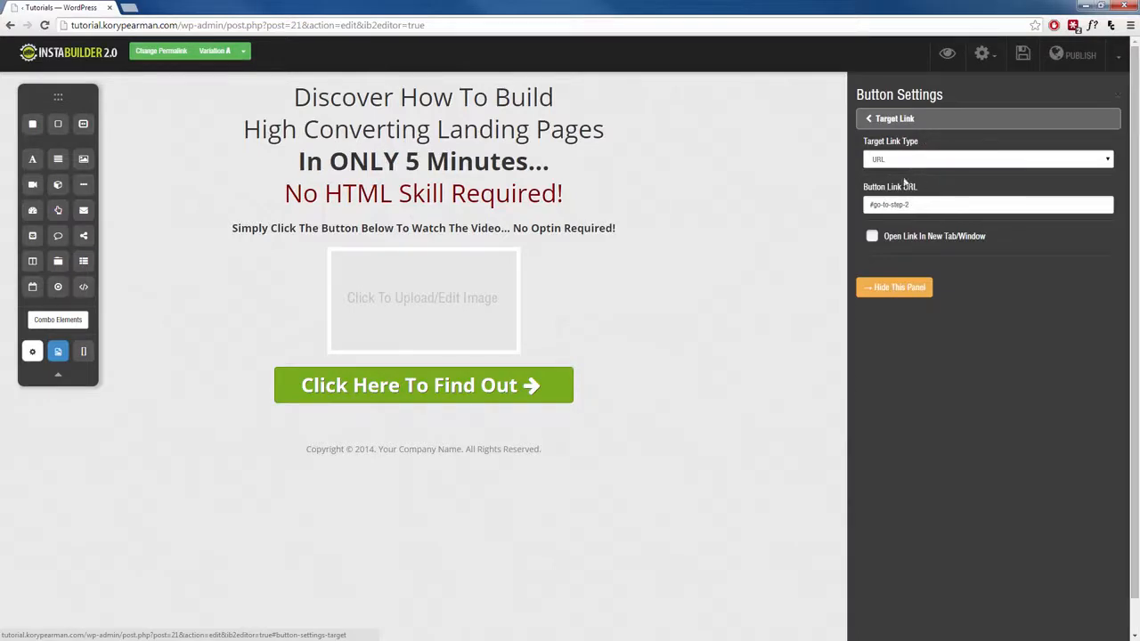
{"action": "left_click", "coordinate": [897, 125]}
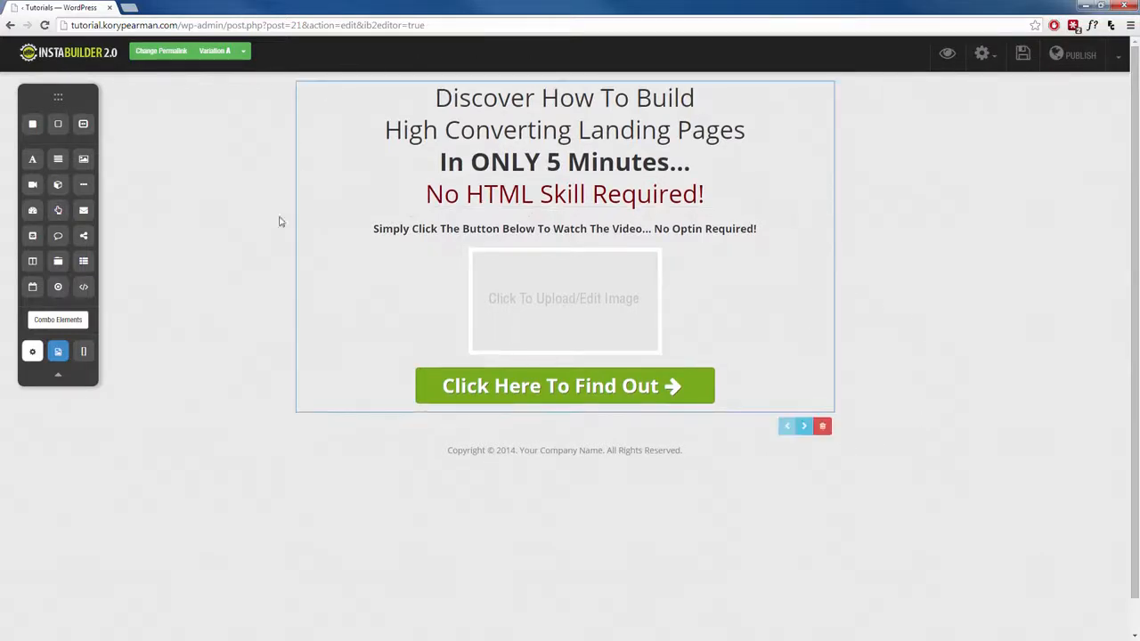
On the second opt-in step, add a title element above the video and center its text.
{"action": "left_click", "coordinate": [804, 426]}
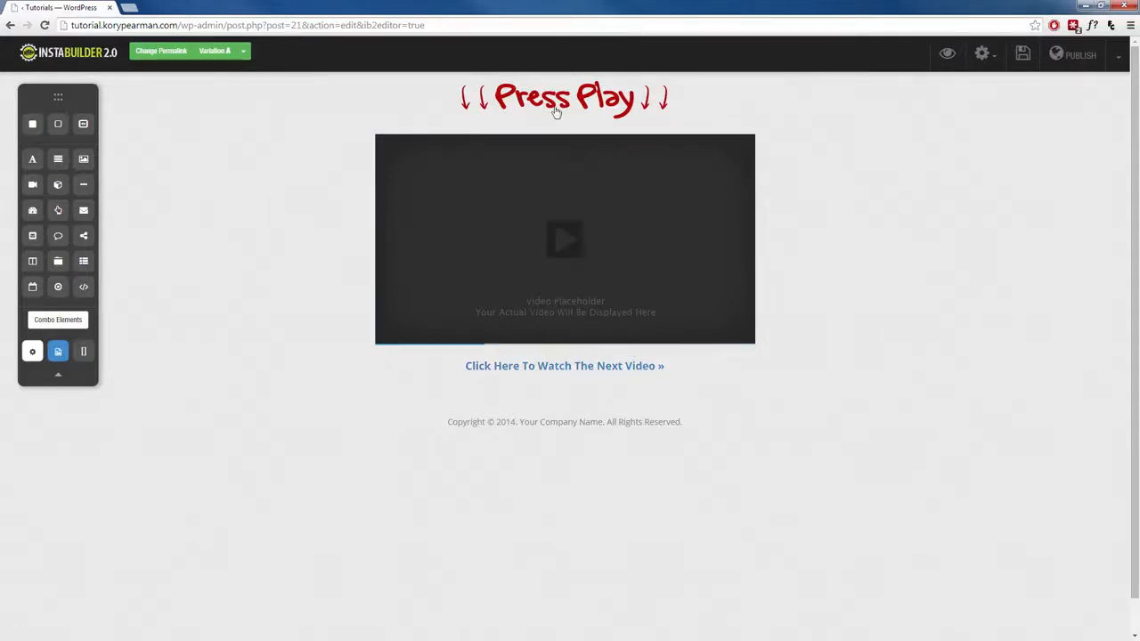
{"action": "left_click_drag", "start_coordinate": [82, 159], "coordinate": [515, 133]}
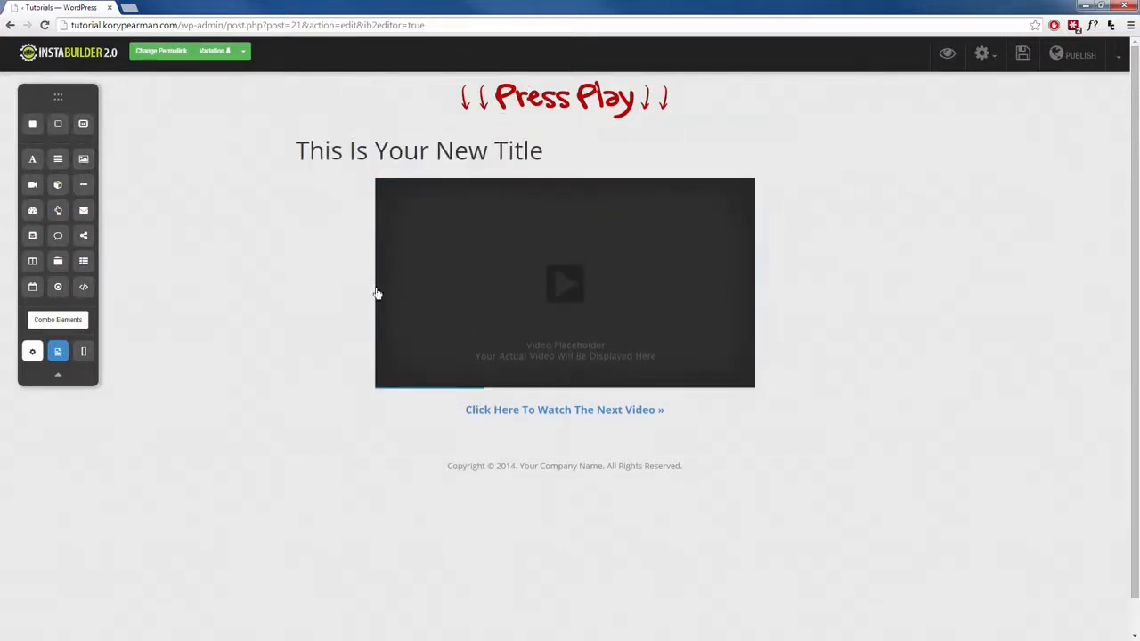
{"action": "left_click", "coordinate": [419, 159]}
{"action": "triple_click", "coordinate": [505, 160]}
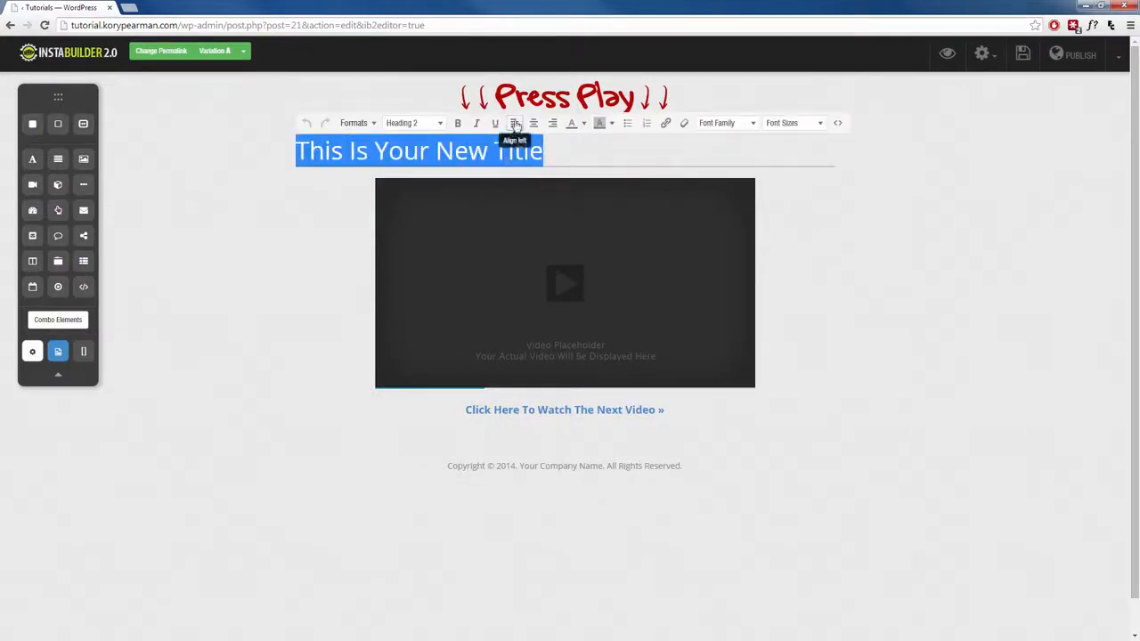
{"action": "left_click", "coordinate": [532, 128]}
{"action": "left_click", "coordinate": [292, 269]}
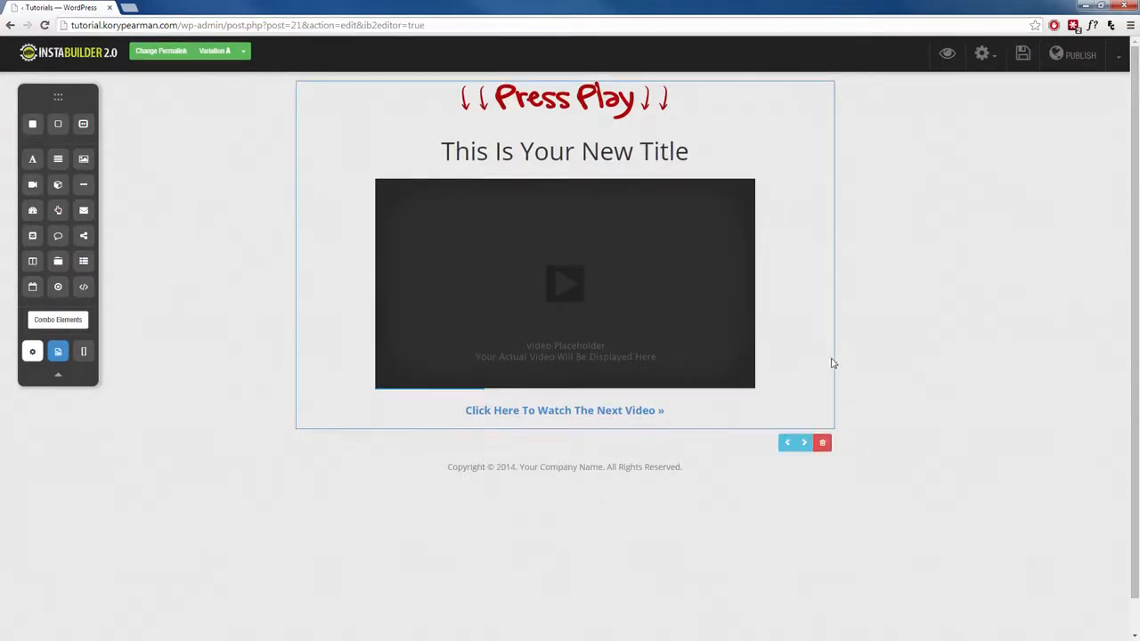
On the third opt-in step, add an image element between the headline and the registration form.
{"action": "left_click", "coordinate": [807, 444]}
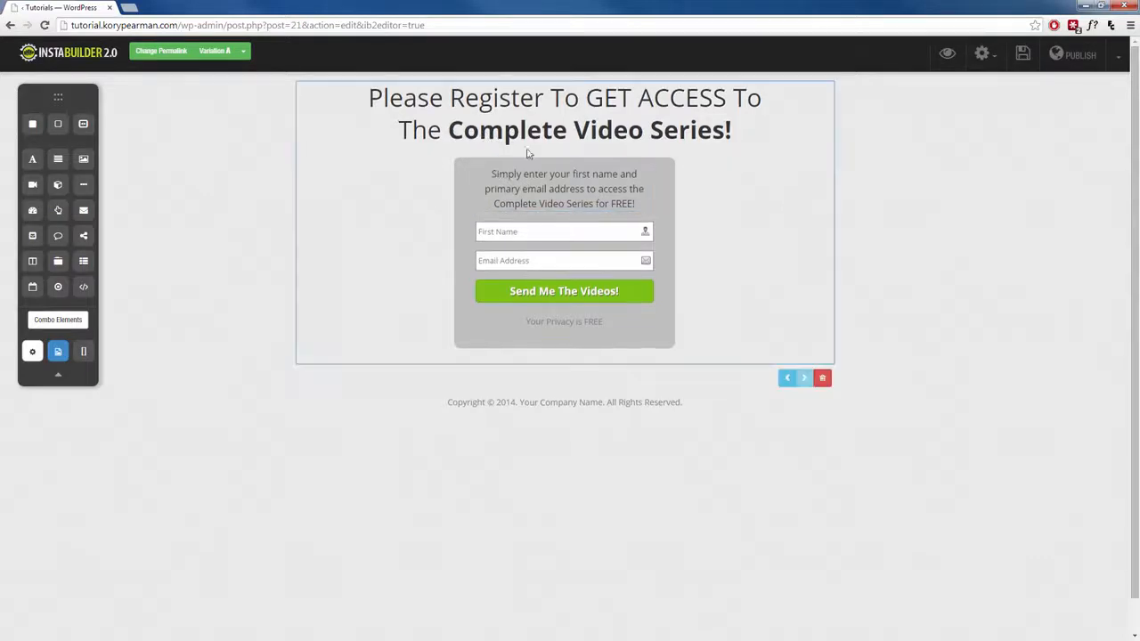
{"action": "left_click_drag", "start_coordinate": [83, 158], "coordinate": [491, 168]}
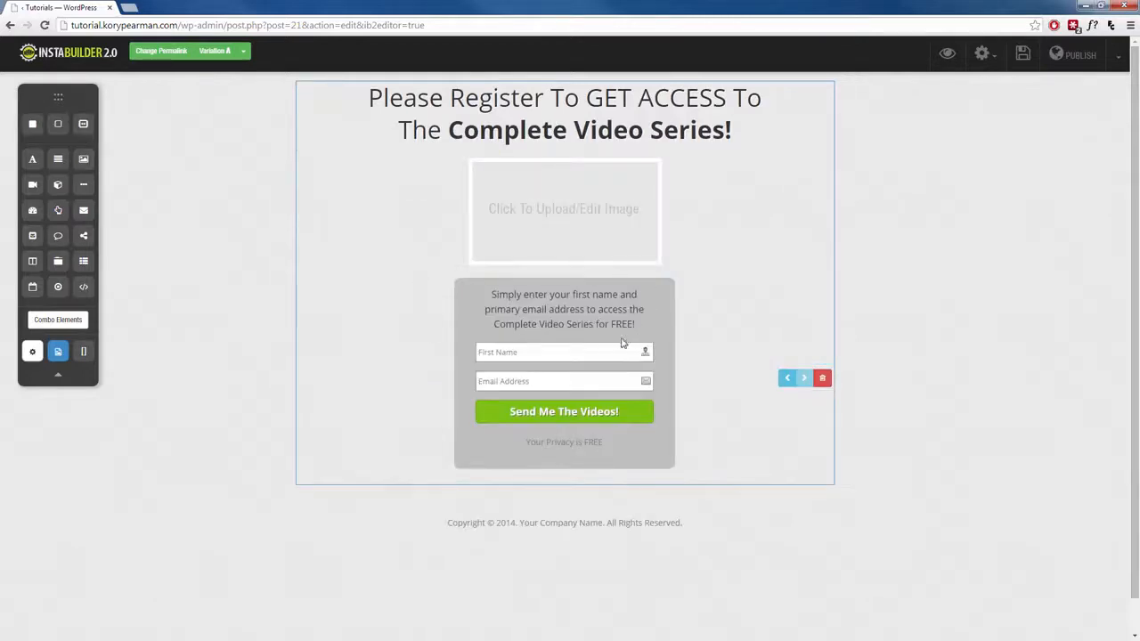
Examine the opt-in form's HTML code settings for the autoresponder code, leaving them unfilled.
{"action": "left_click", "coordinate": [577, 372]}
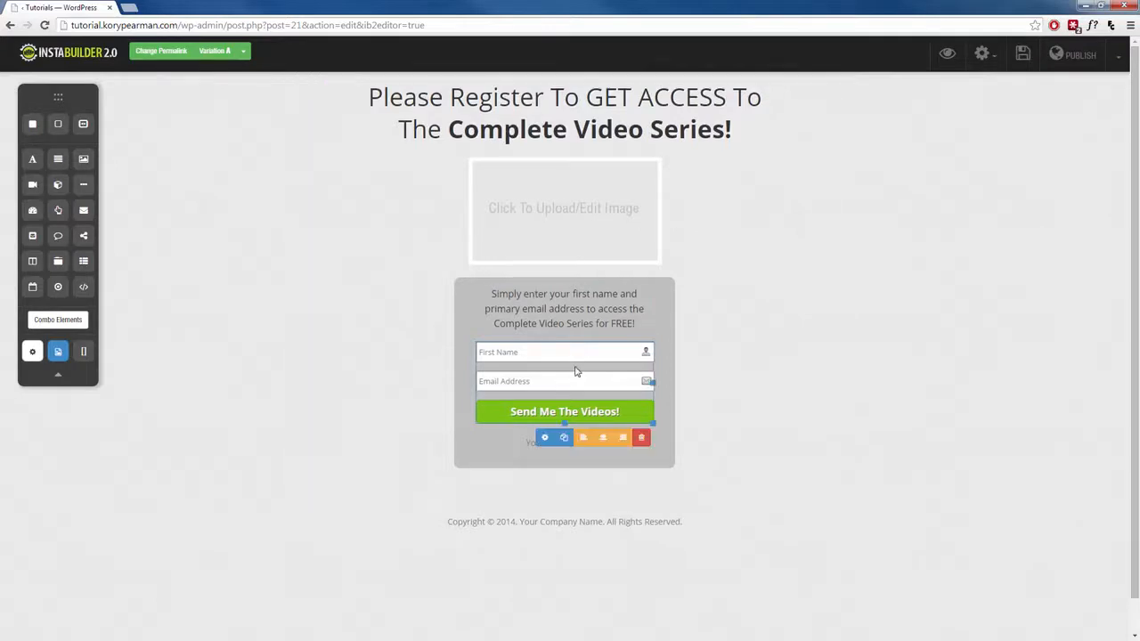
{"action": "left_click", "coordinate": [543, 437]}
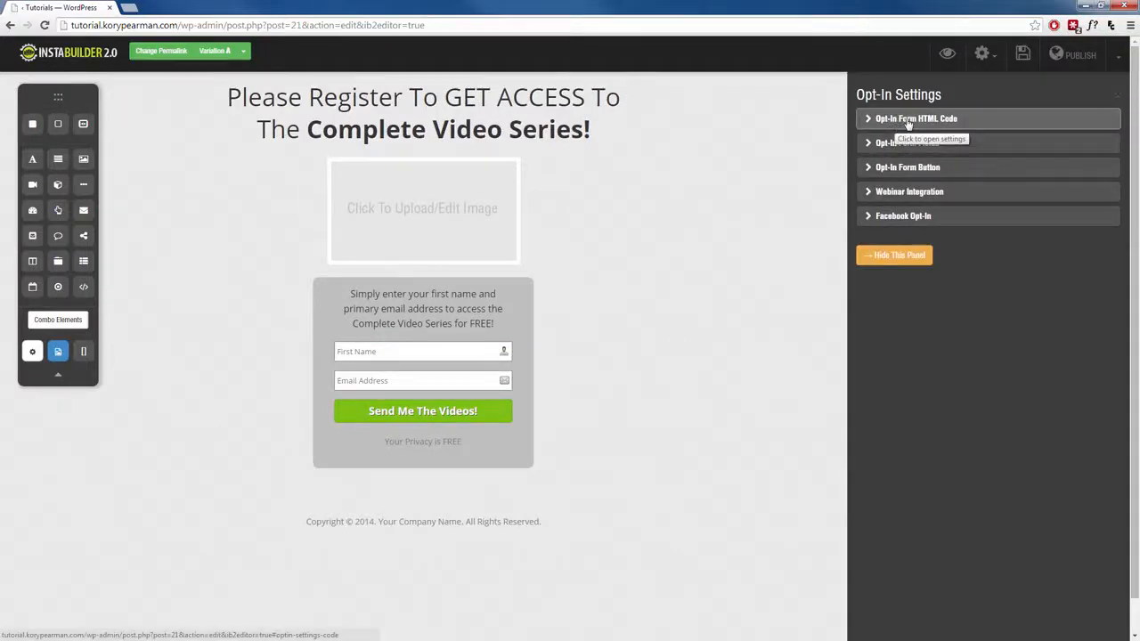
{"action": "left_click", "coordinate": [908, 125]}
{"action": "left_click", "coordinate": [904, 196]}
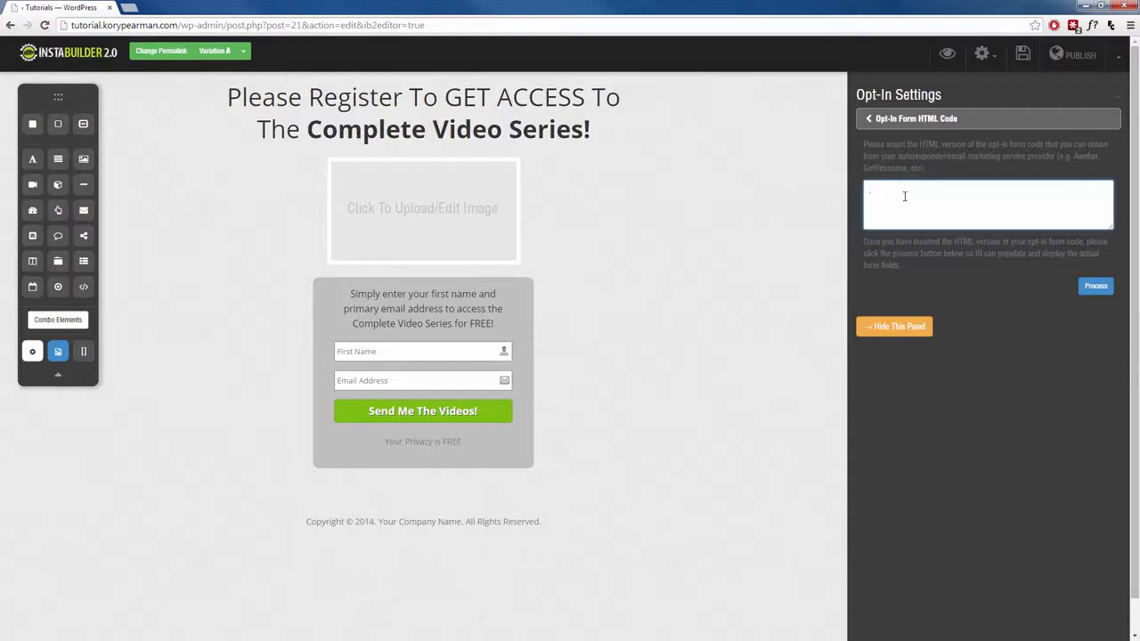
{"action": "left_click", "coordinate": [895, 328]}
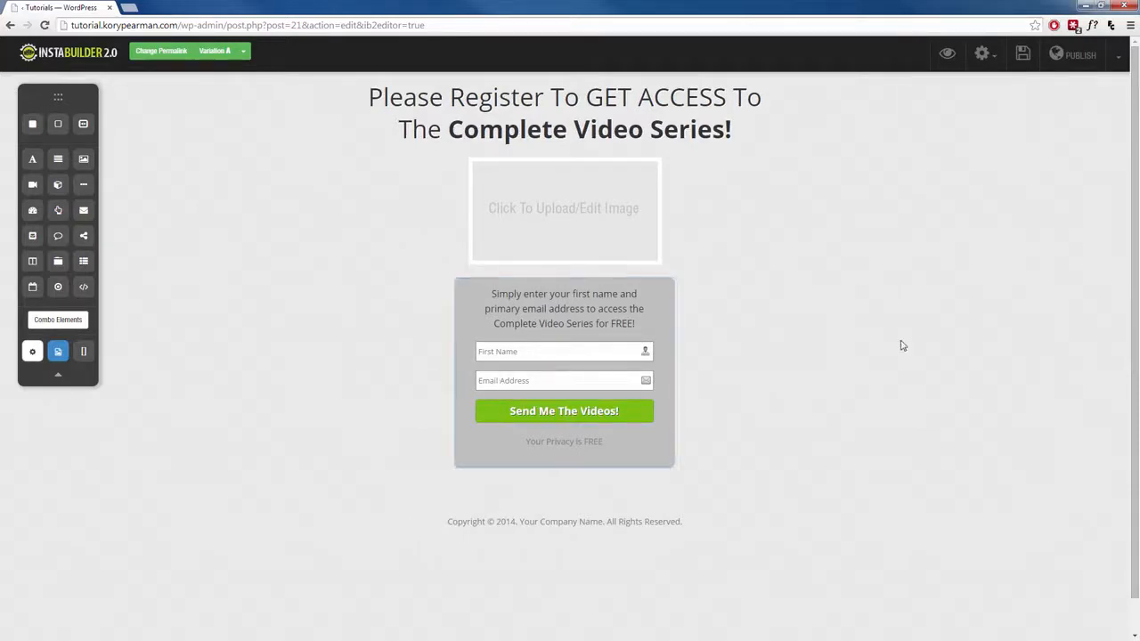
Save the page and preview it by going through all three opt-in steps.
{"action": "left_click", "coordinate": [1022, 56]}
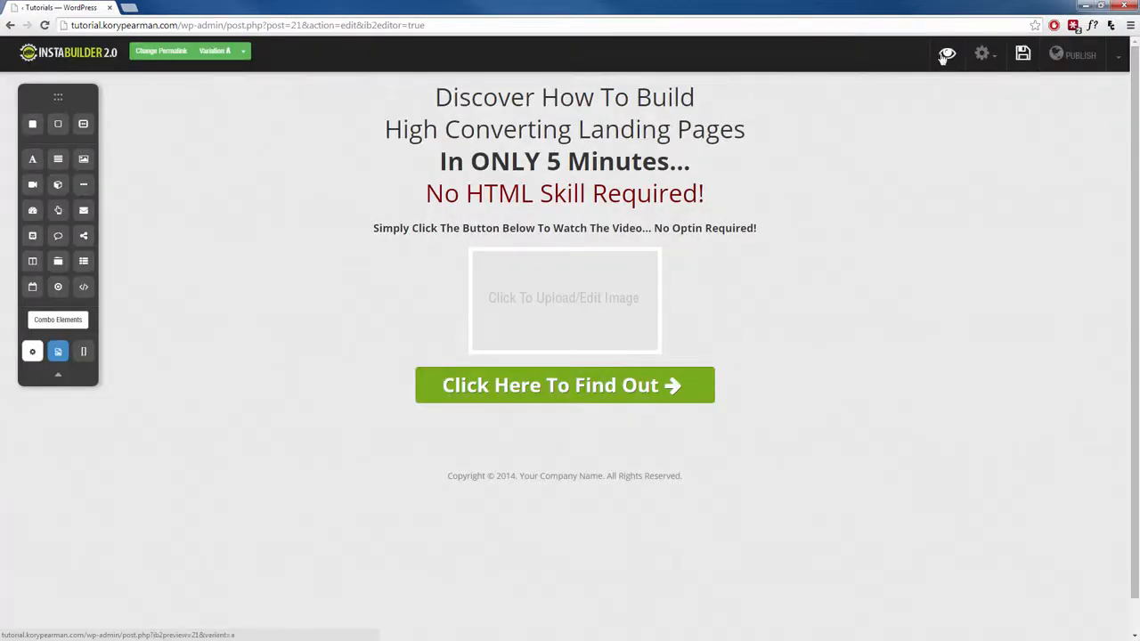
{"action": "left_click", "coordinate": [947, 54]}
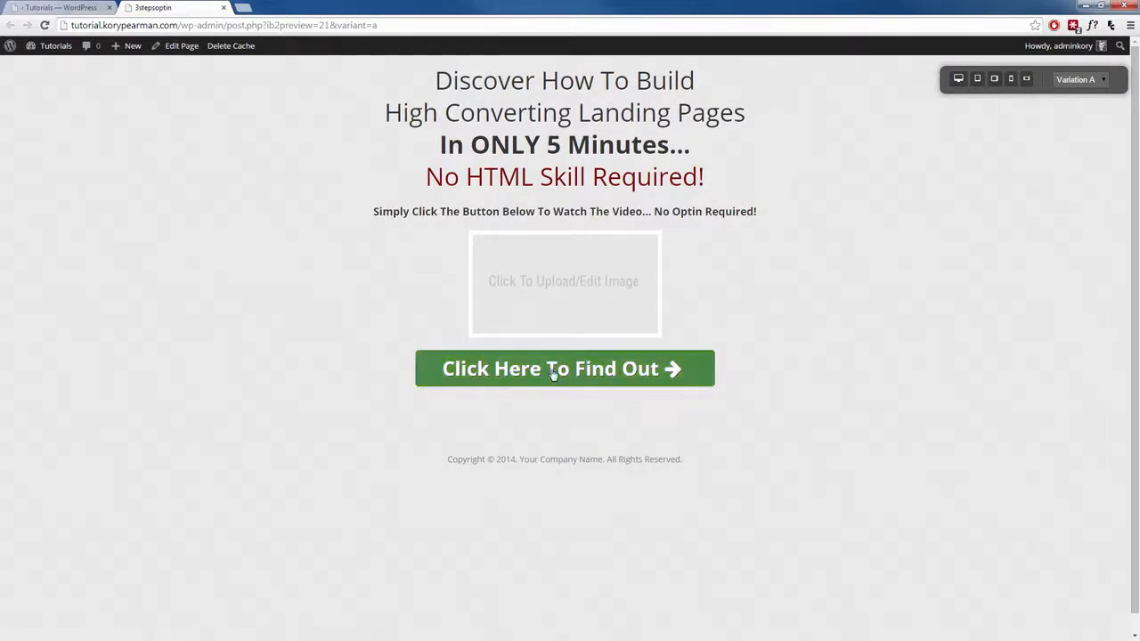
{"action": "left_click", "coordinate": [551, 368]}
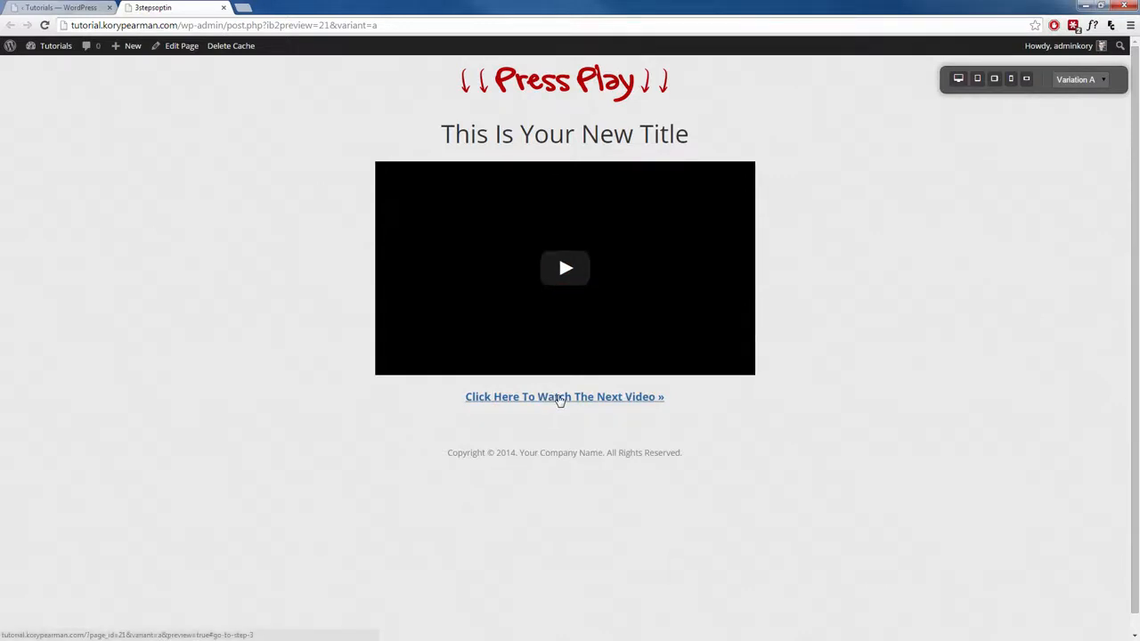
{"action": "left_click", "coordinate": [559, 397]}
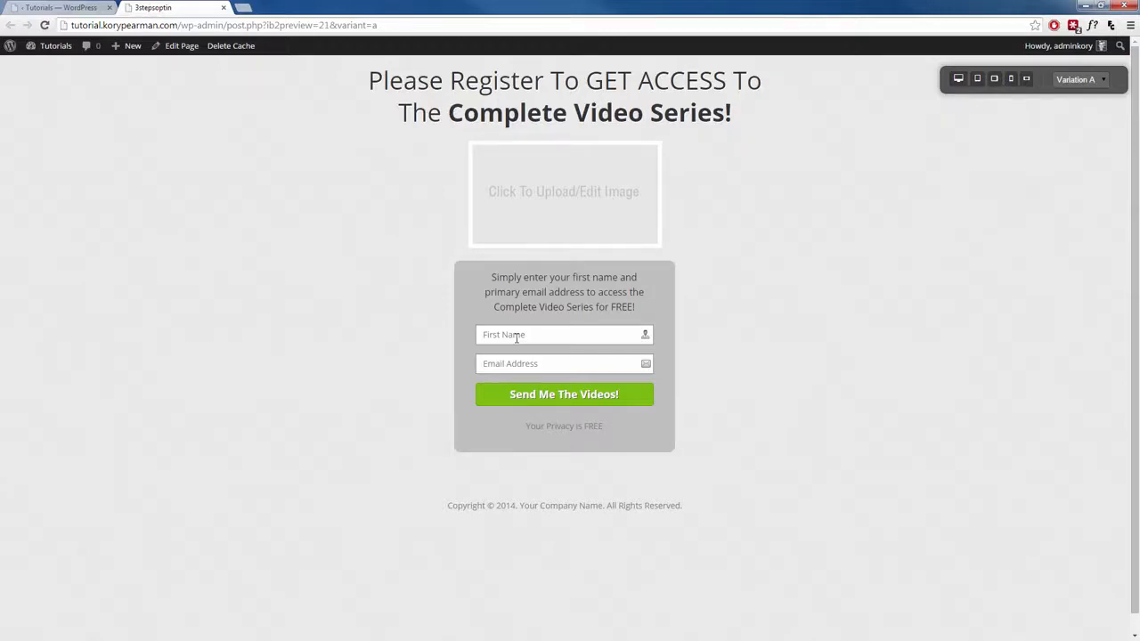
{"action": "left_click", "coordinate": [223, 8]}
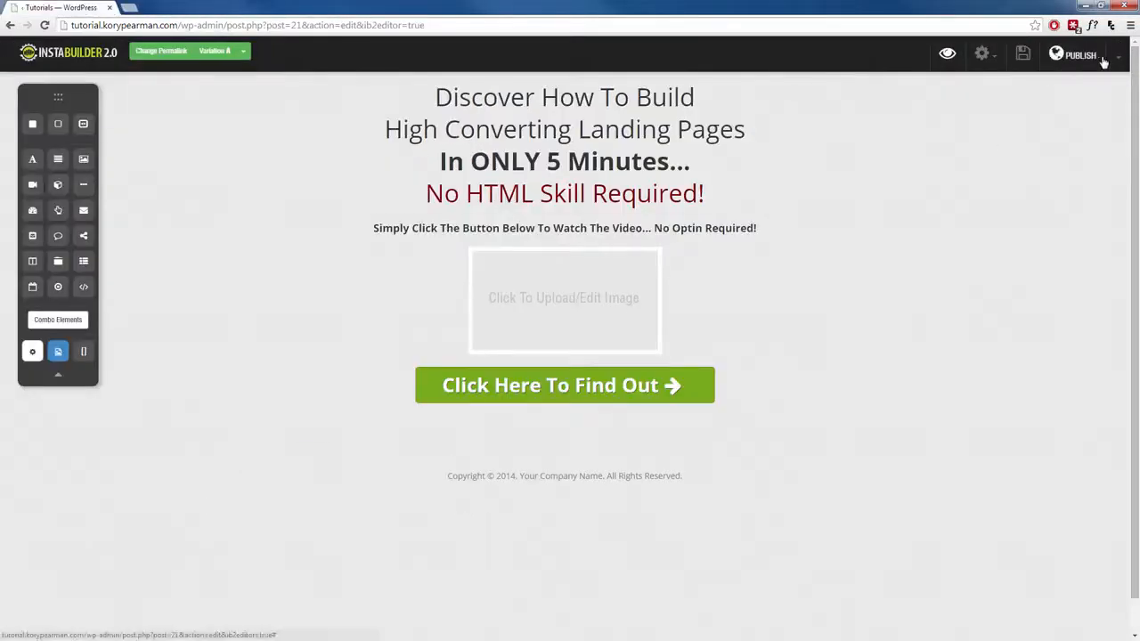
Exit the page editor and return to the InstaBuilder dashboard.
{"action": "left_click", "coordinate": [1116, 57]}
{"action": "left_click", "coordinate": [1059, 180]}
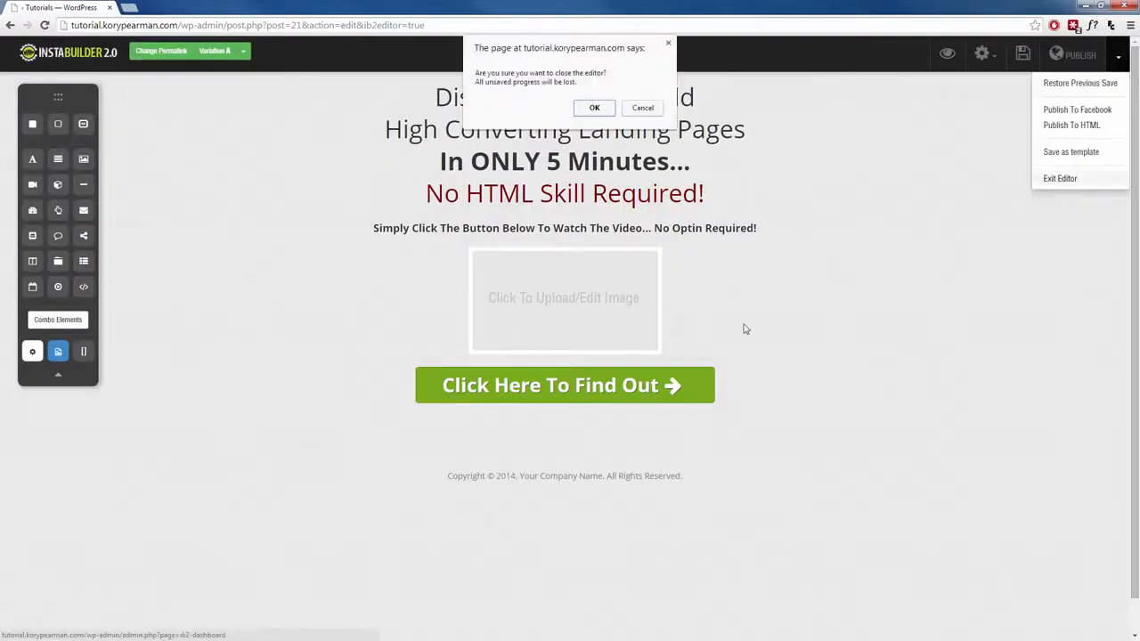
{"action": "left_click", "coordinate": [594, 107]}
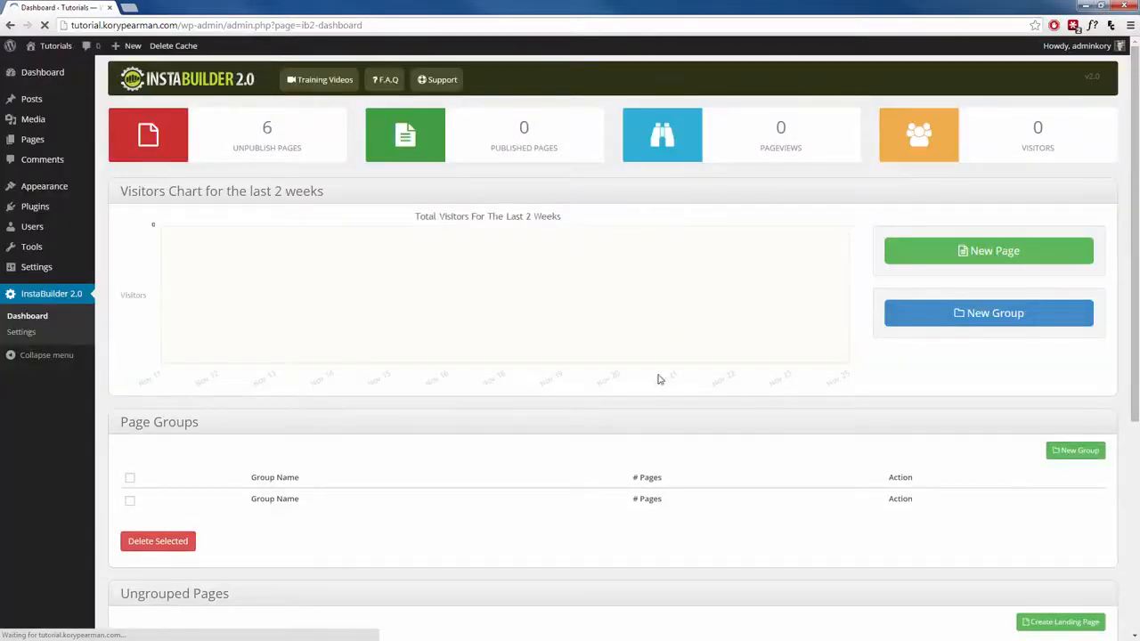
Create a new page from scratch and place a 3 Steps Opt-In element in its blank content box.
{"action": "left_click", "coordinate": [971, 256]}
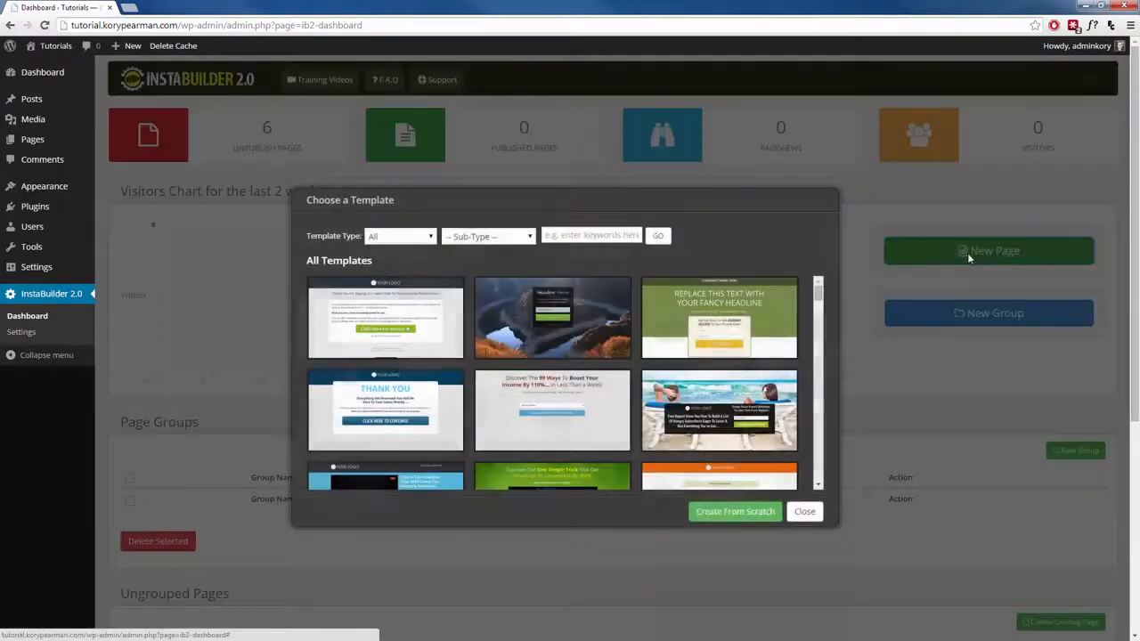
{"action": "left_click", "coordinate": [716, 514]}
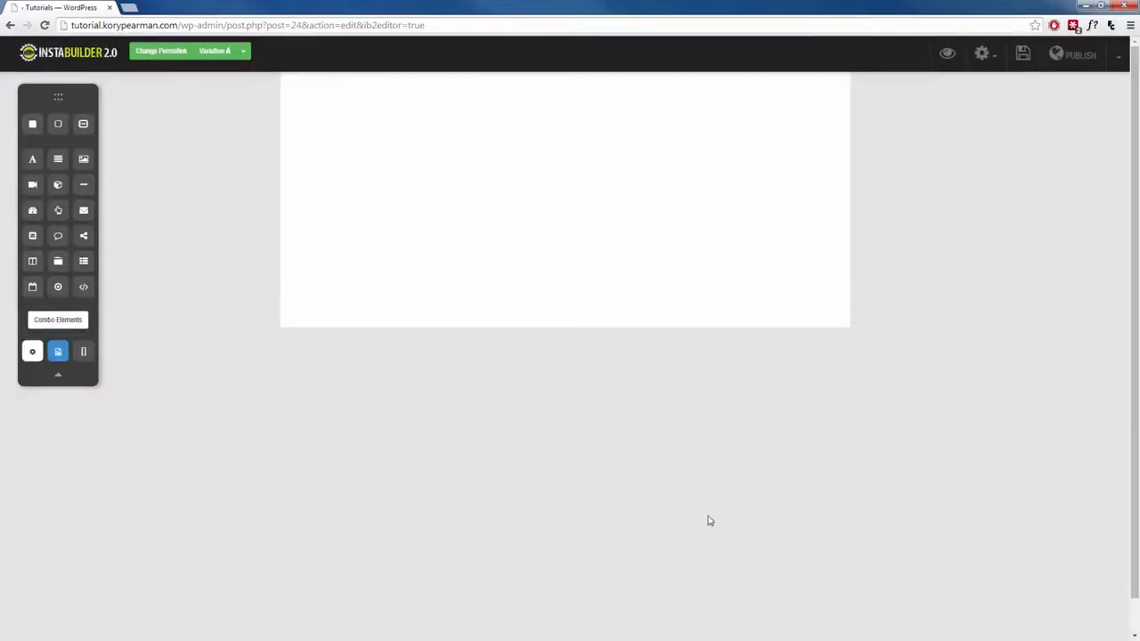
{"action": "left_click", "coordinate": [499, 243]}
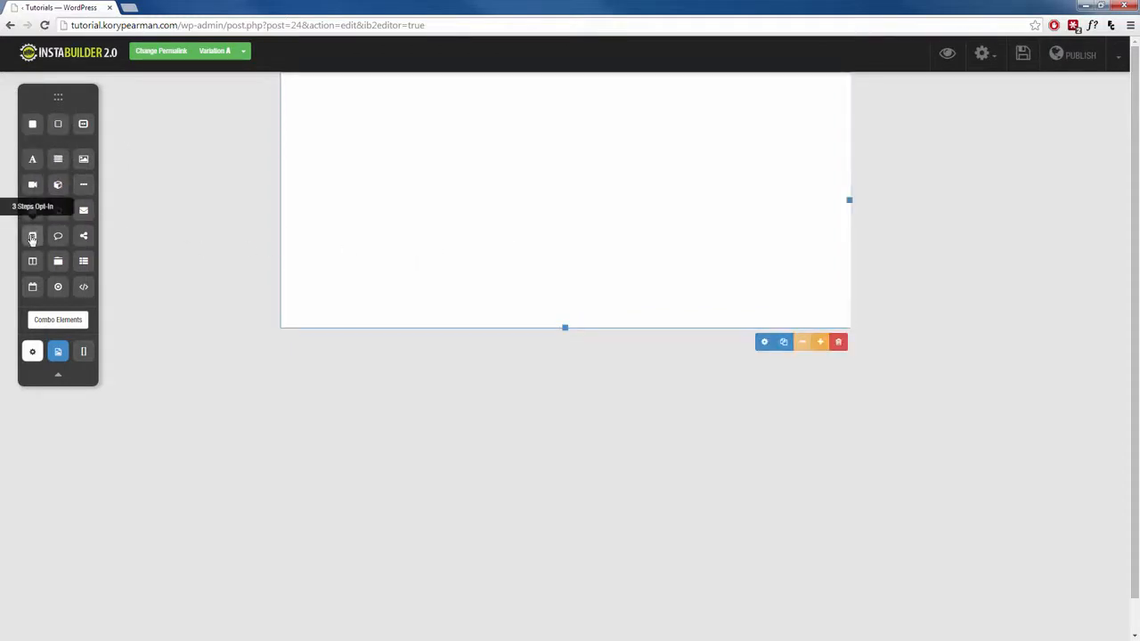
{"action": "left_click_drag", "start_coordinate": [32, 238], "coordinate": [457, 191]}
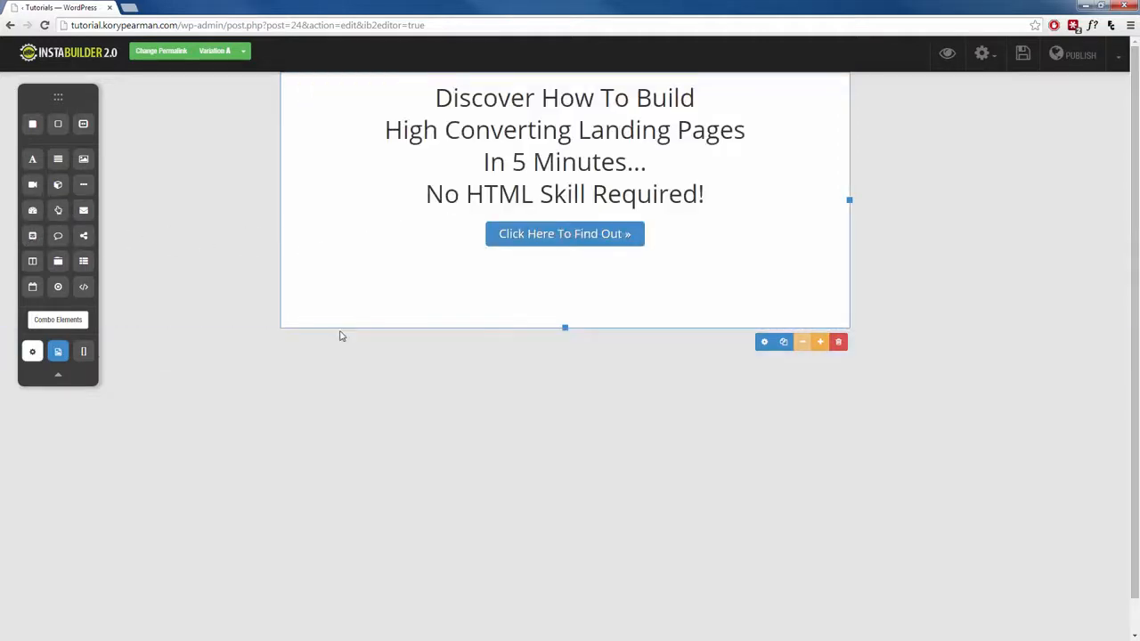
Add an image element above the blue button and a text element directly below the headline.
{"action": "left_click", "coordinate": [573, 167]}
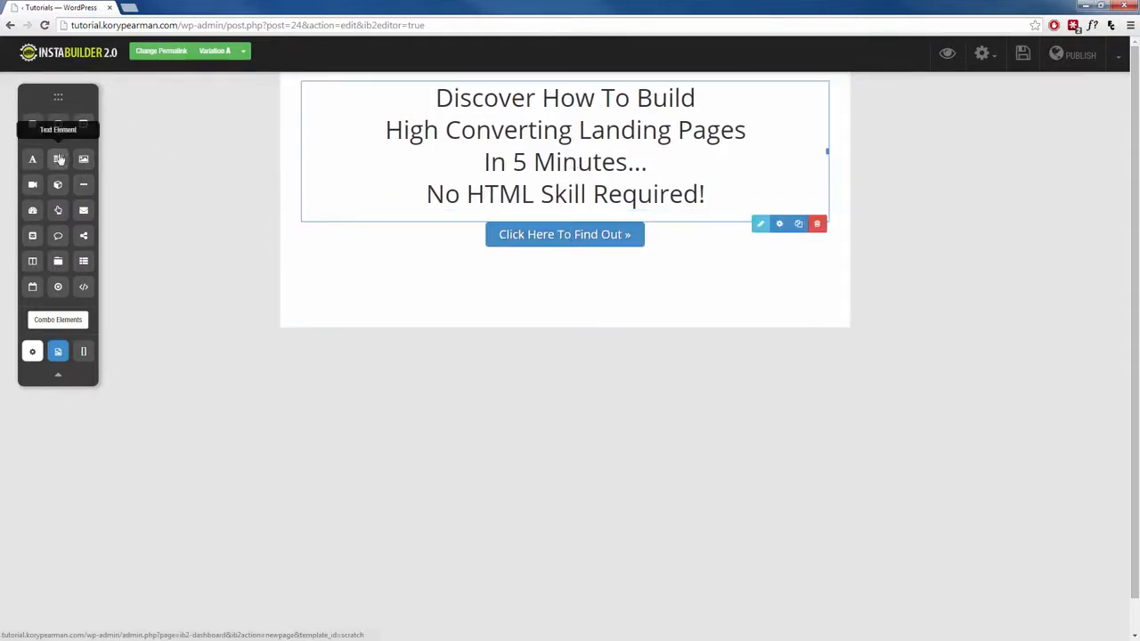
{"action": "left_click_drag", "start_coordinate": [83, 159], "coordinate": [535, 269]}
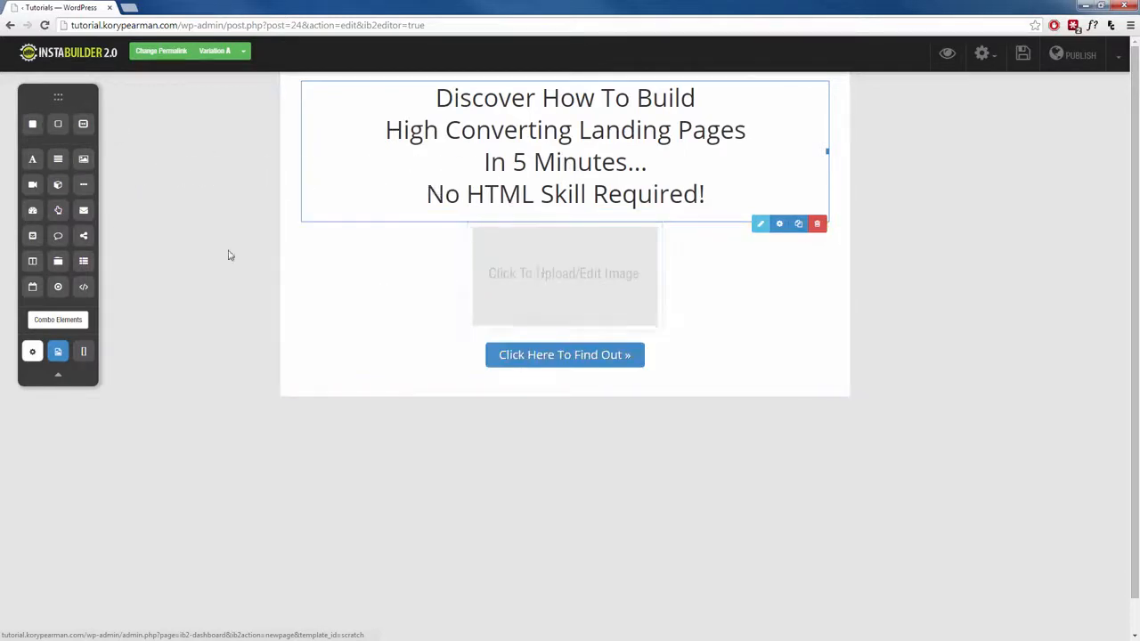
{"action": "left_click_drag", "start_coordinate": [57, 162], "coordinate": [498, 214]}
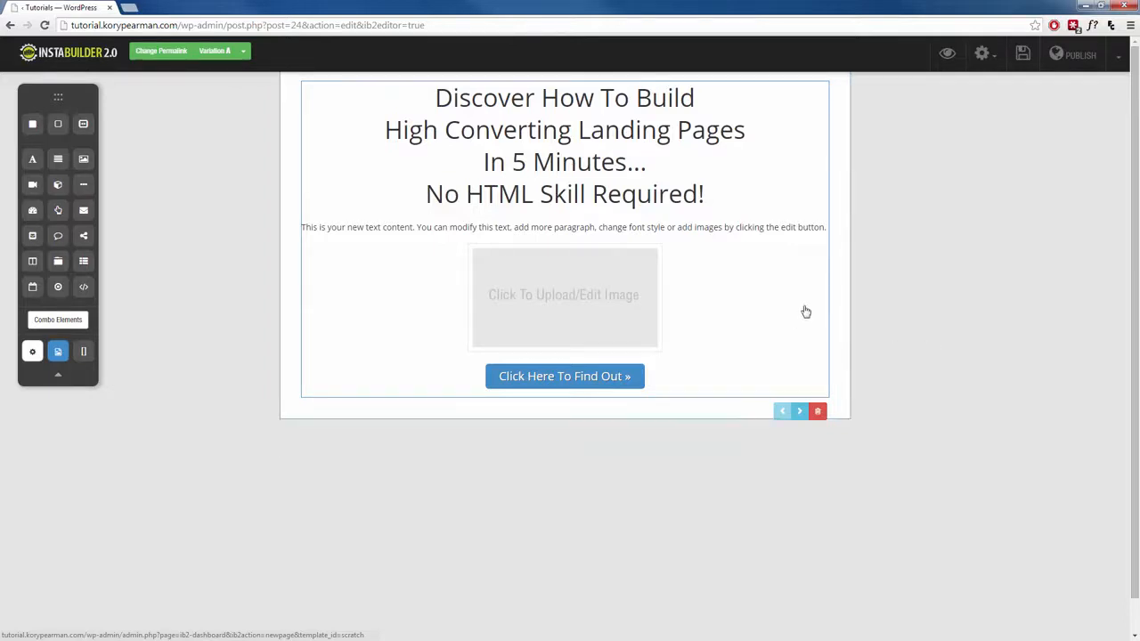
Advance to the second opt-in step, open the Next Video link text for editing, and close the text editor.
{"action": "left_click", "coordinate": [800, 414]}
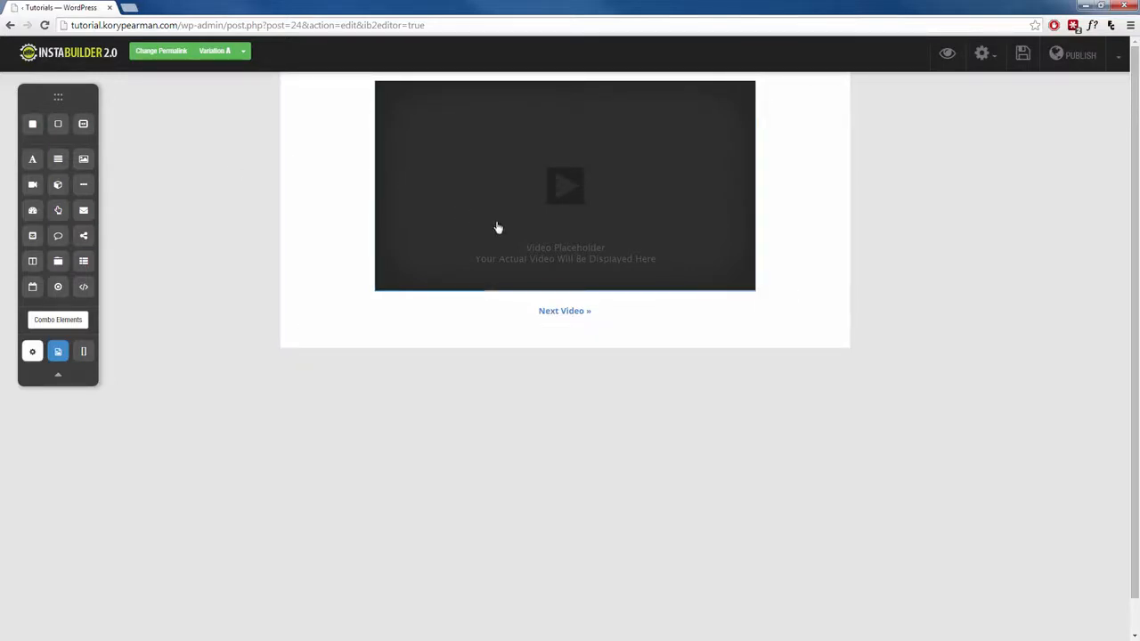
{"action": "left_click", "coordinate": [566, 313]}
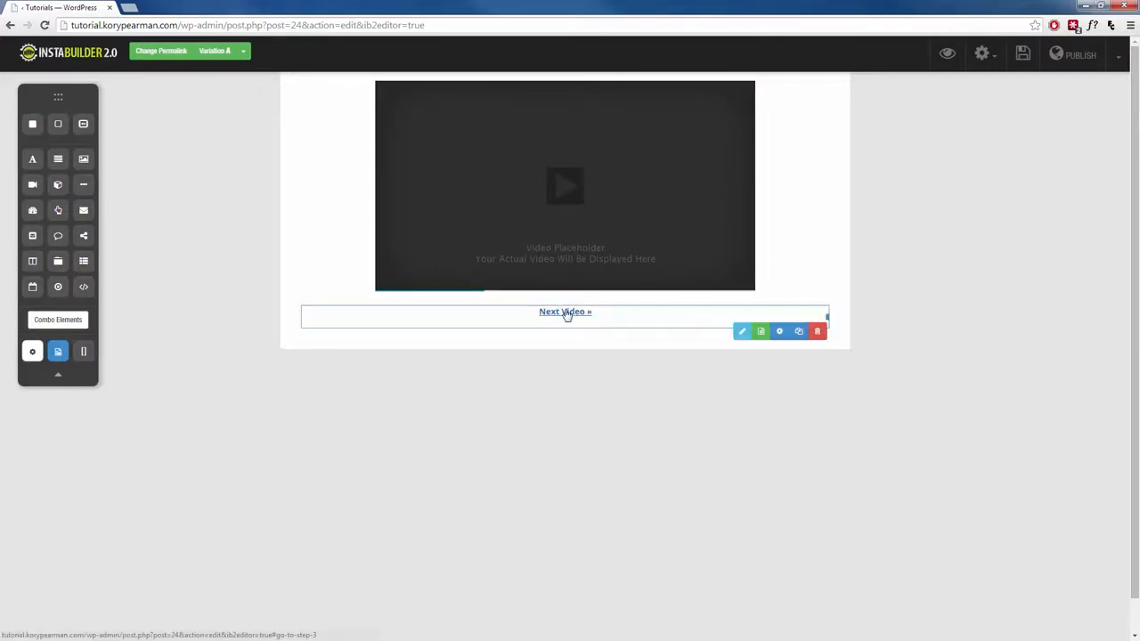
{"action": "left_click", "coordinate": [739, 335]}
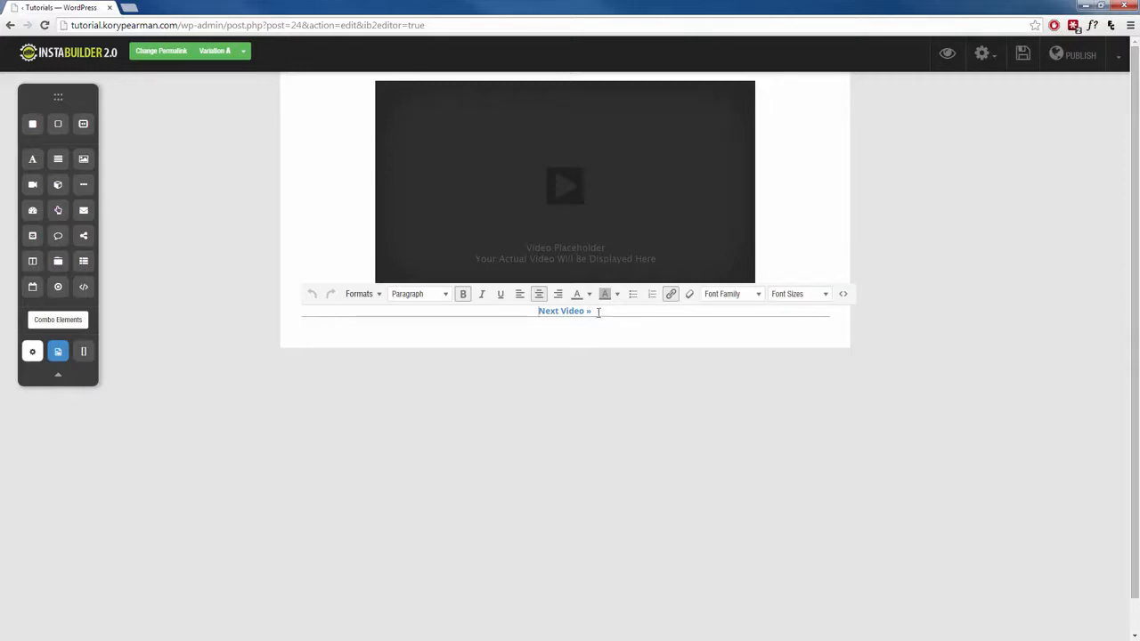
{"action": "triple_click", "coordinate": [594, 311]}
{"action": "left_click", "coordinate": [840, 247]}
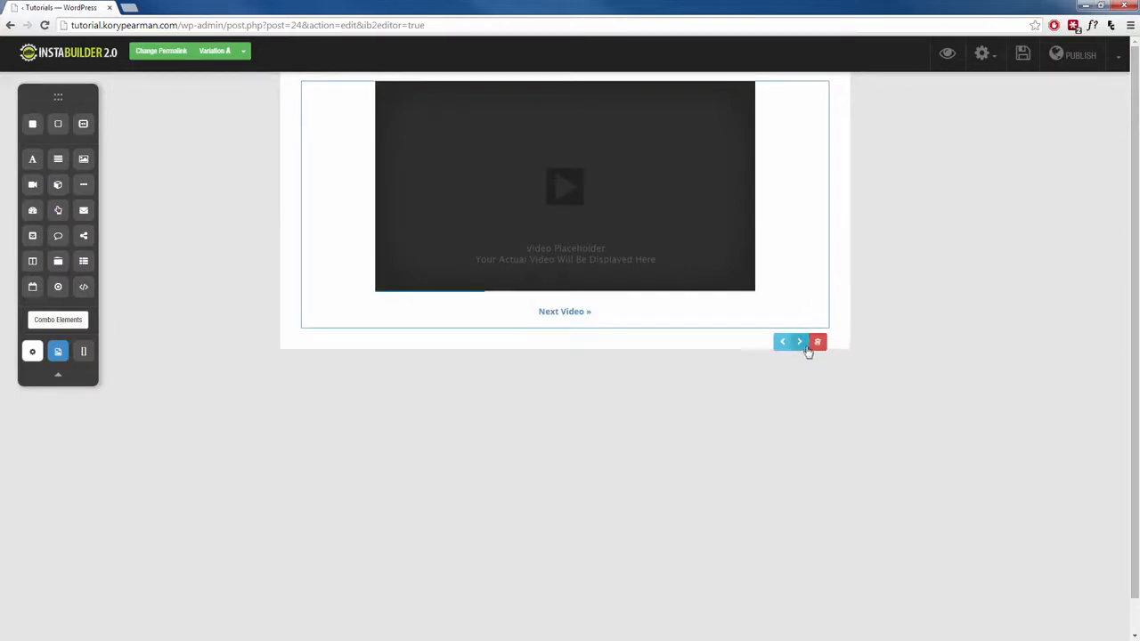
Advance to the third opt-in step and examine the HTML code section in the opt-in form's settings.
{"action": "left_click", "coordinate": [800, 344]}
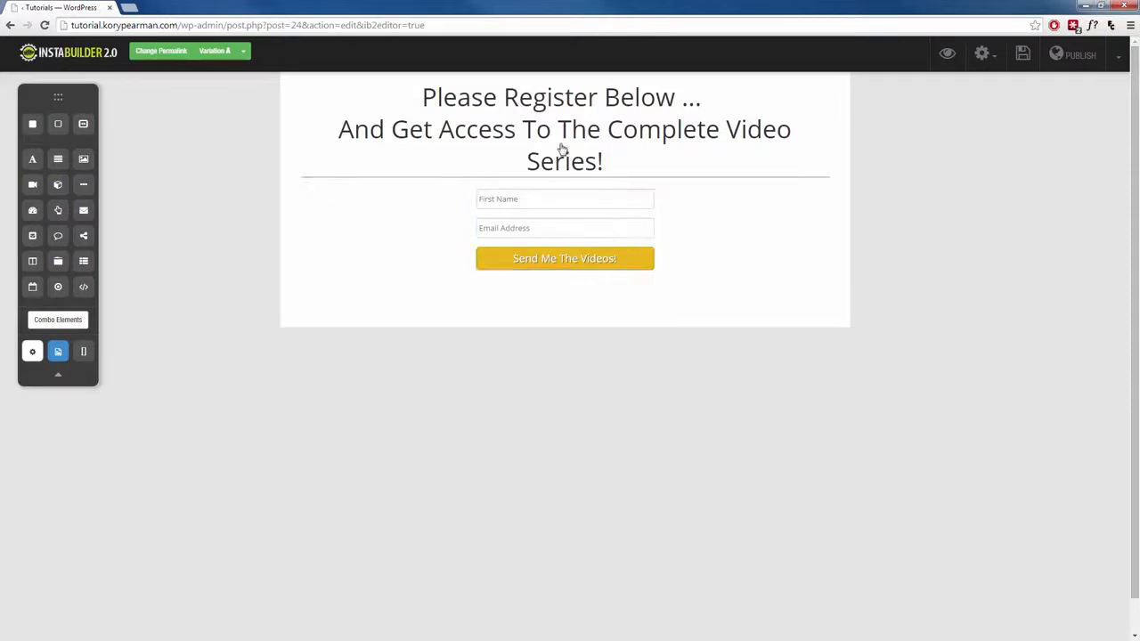
{"action": "left_click", "coordinate": [564, 216]}
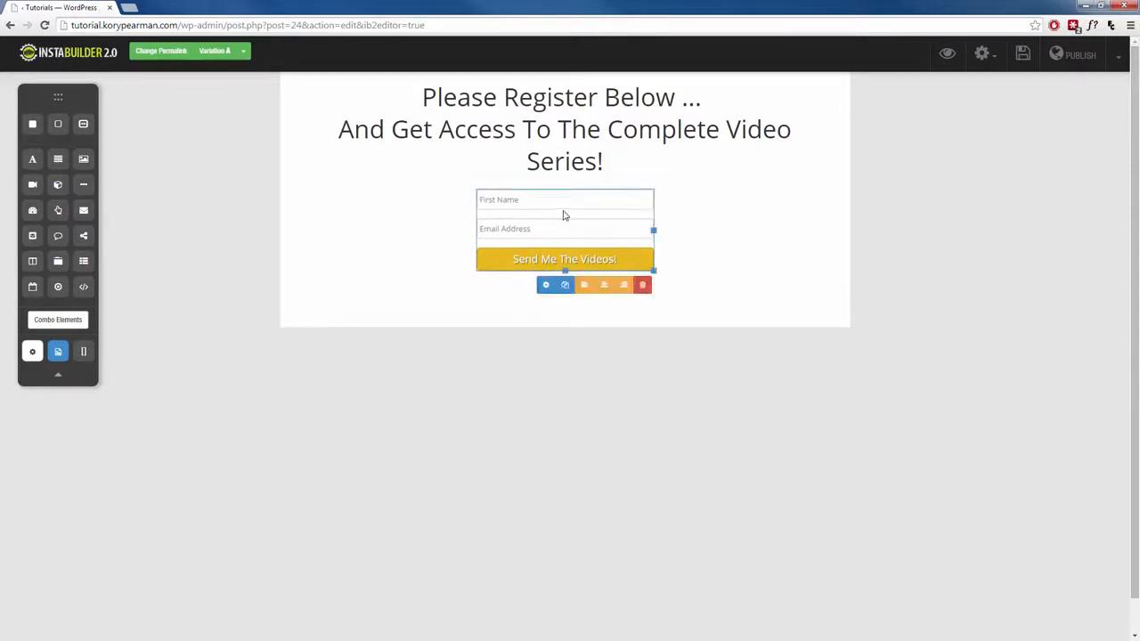
{"action": "left_click", "coordinate": [546, 285]}
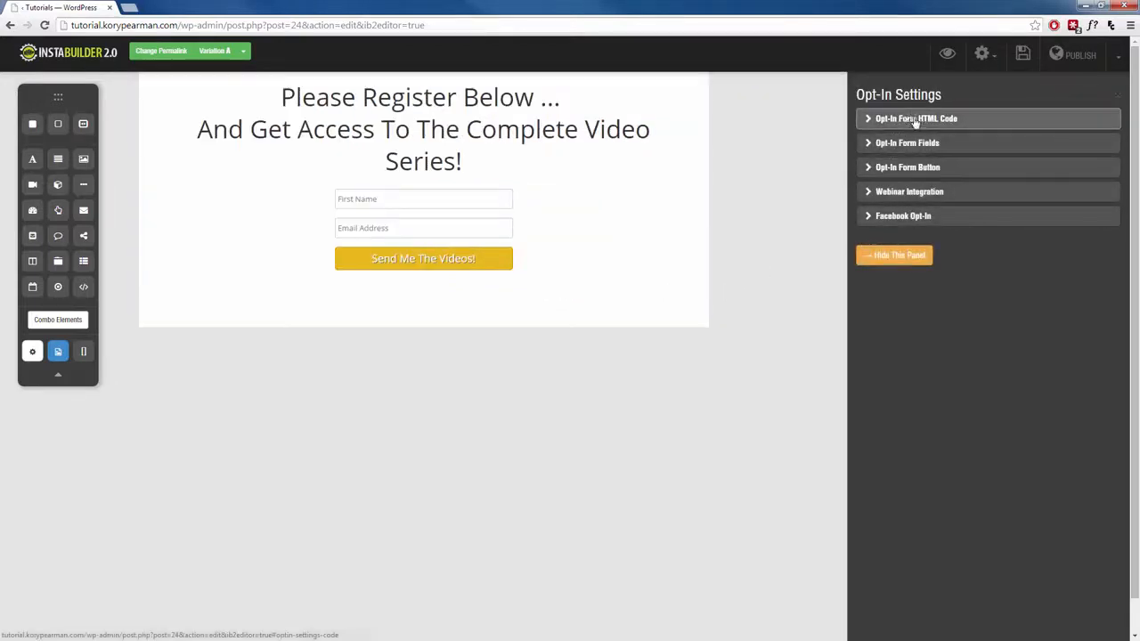
{"action": "left_click", "coordinate": [909, 118]}
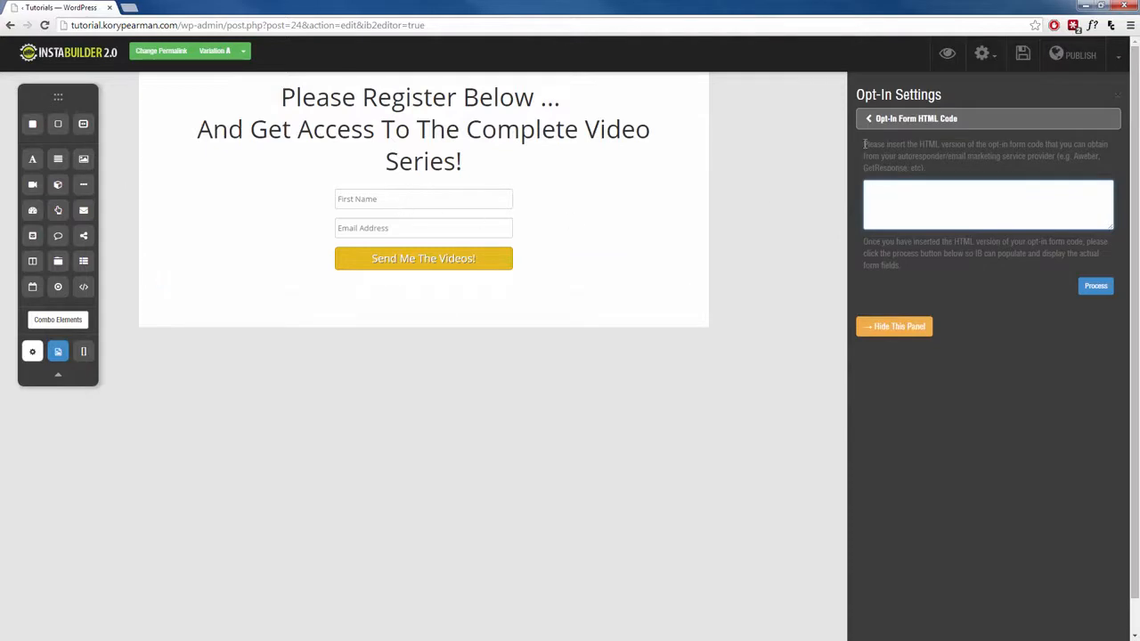
{"action": "left_click", "coordinate": [893, 119]}
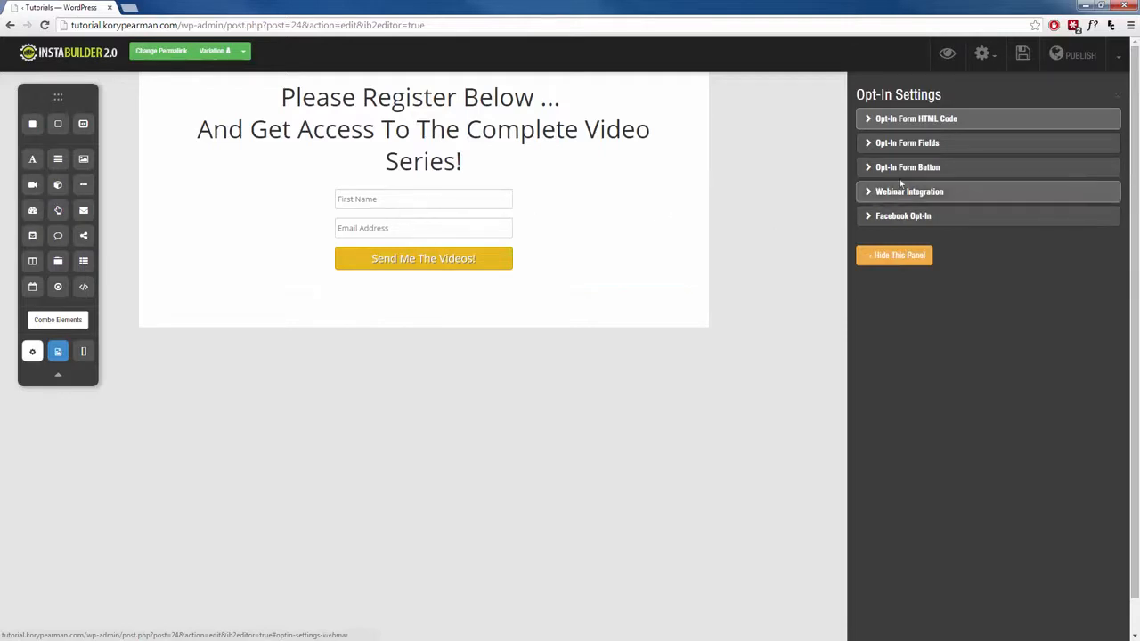
Make the First Name field of the opt-in form not required and hidden, and save the field settings.
{"action": "left_click", "coordinate": [939, 145]}
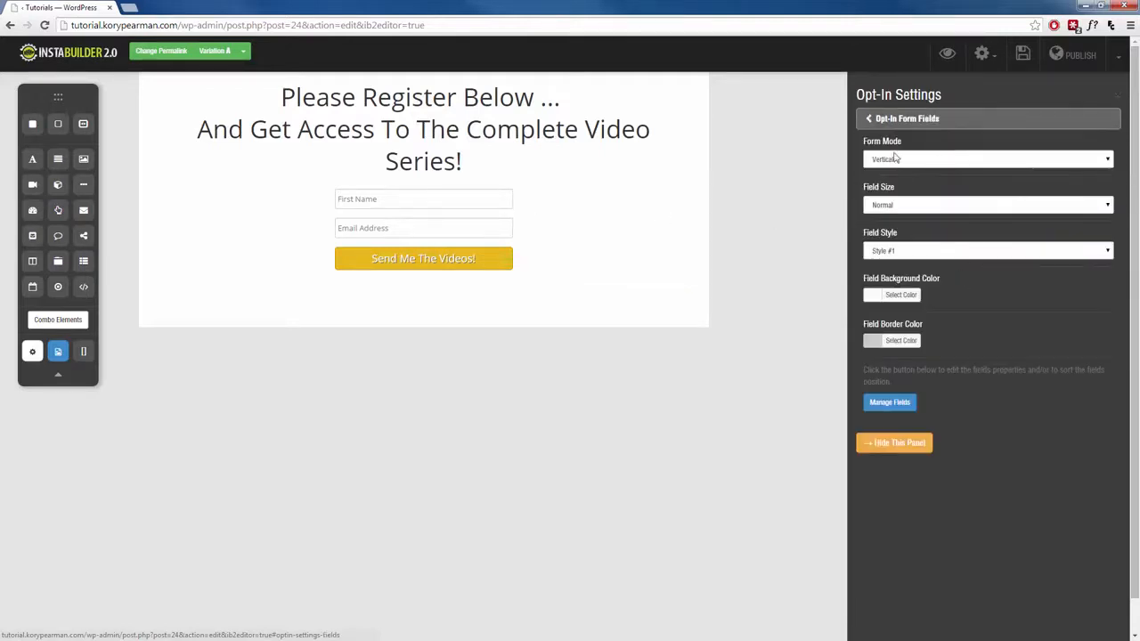
{"action": "left_click", "coordinate": [876, 404]}
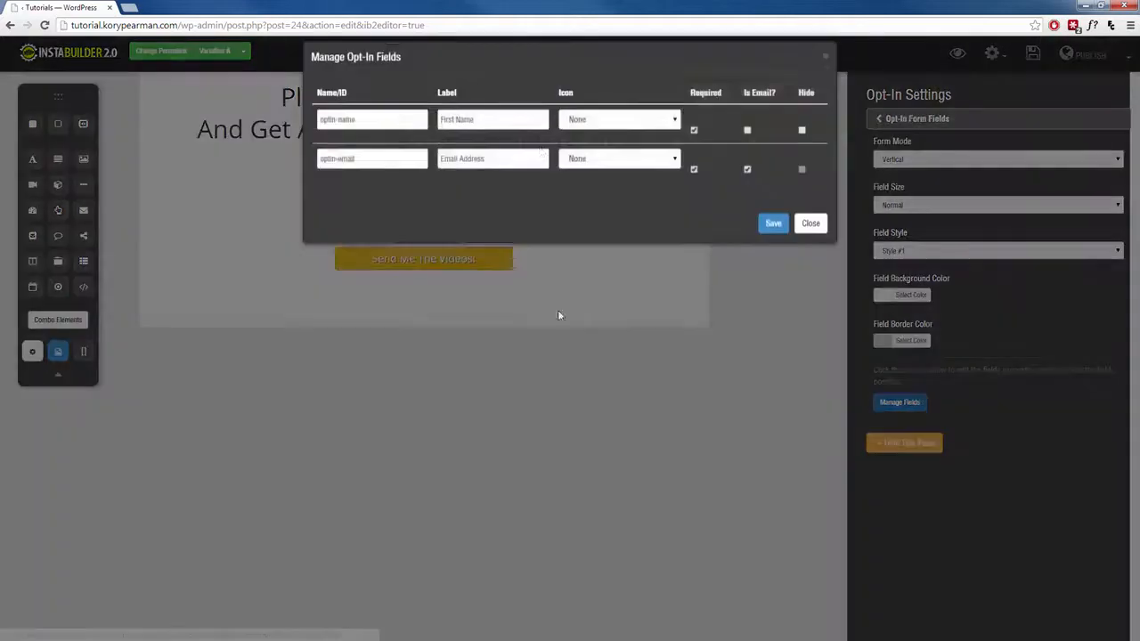
{"action": "left_click", "coordinate": [694, 144]}
{"action": "left_click", "coordinate": [802, 143]}
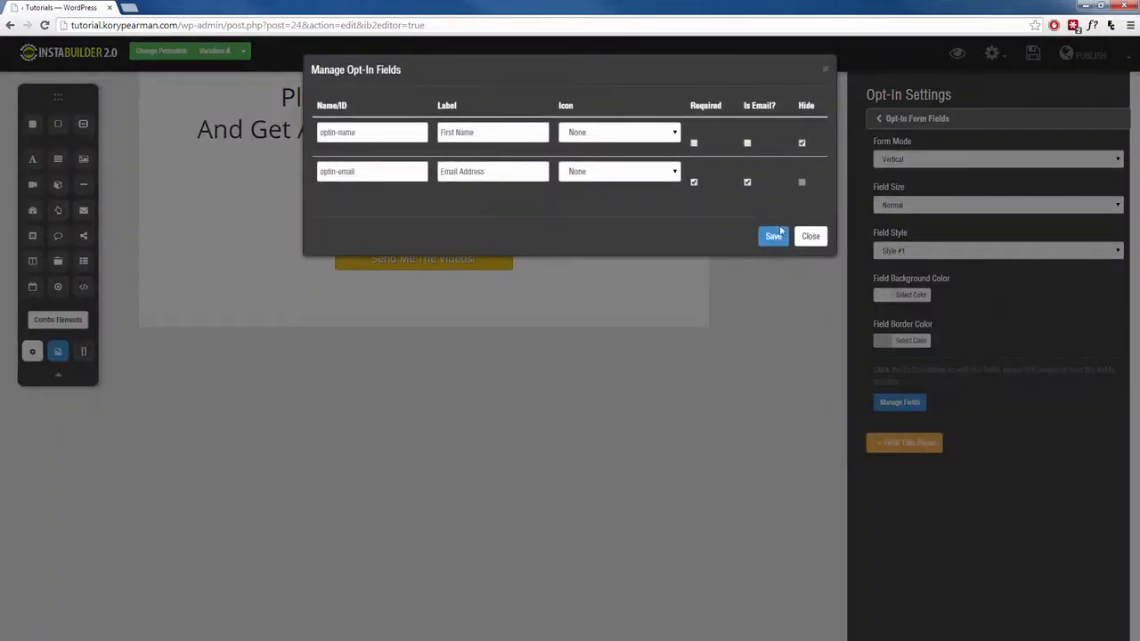
{"action": "left_click", "coordinate": [771, 236]}
{"action": "left_click", "coordinate": [877, 122]}
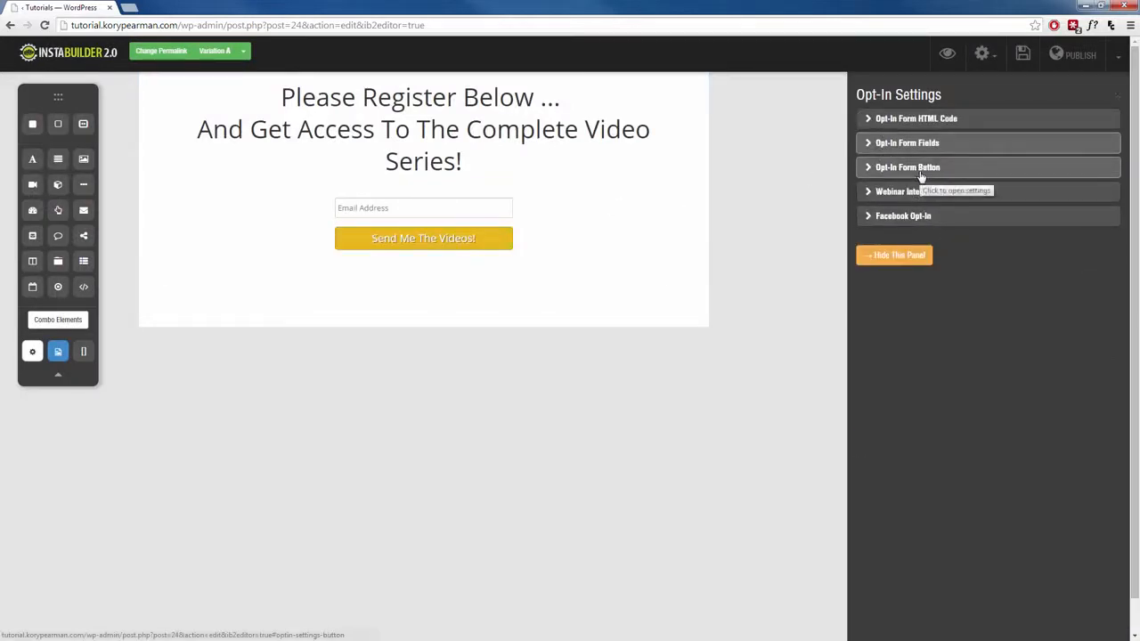
Change the opt-in form's button type to Image Button and use the orange pre-made Sign Up Now! button.
{"action": "left_click", "coordinate": [920, 169]}
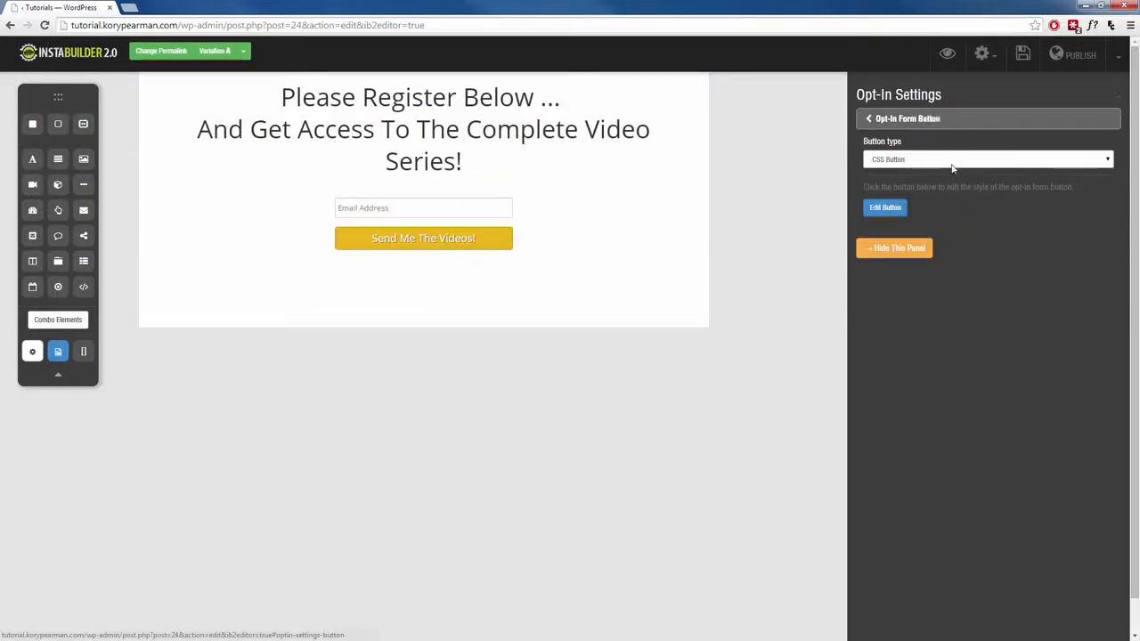
{"action": "left_click", "coordinate": [951, 160]}
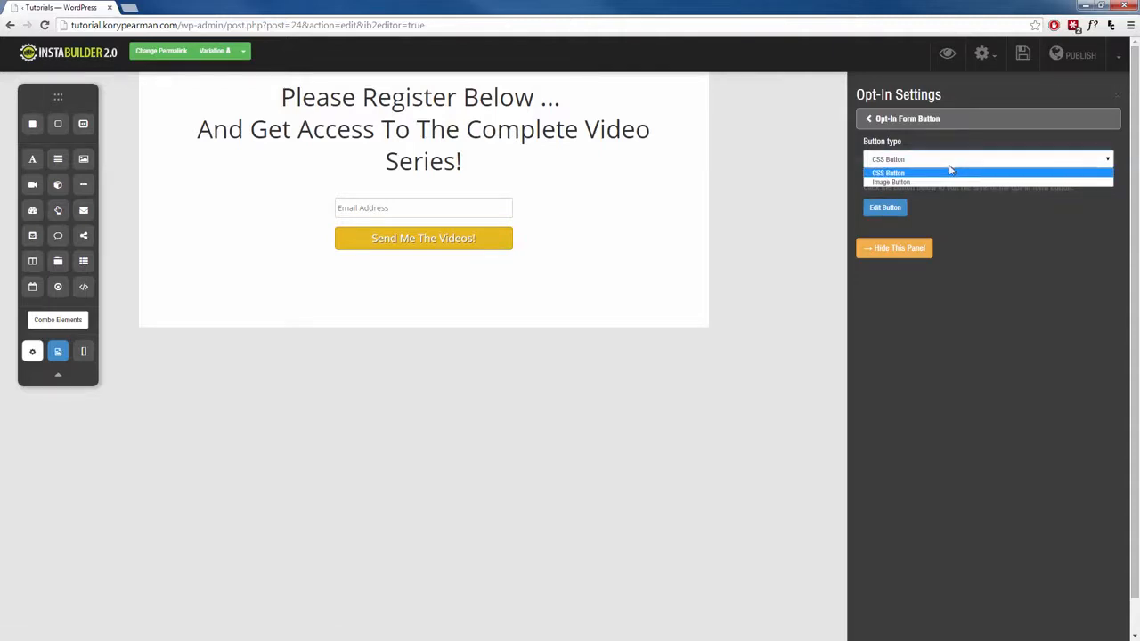
{"action": "left_click", "coordinate": [930, 182]}
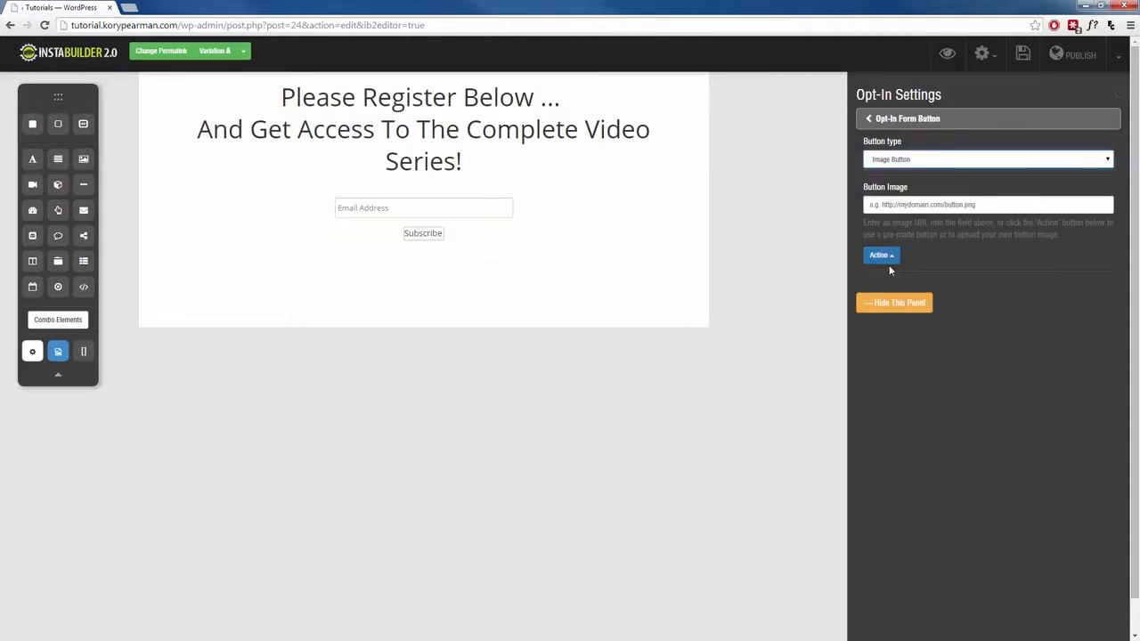
{"action": "left_click", "coordinate": [892, 257]}
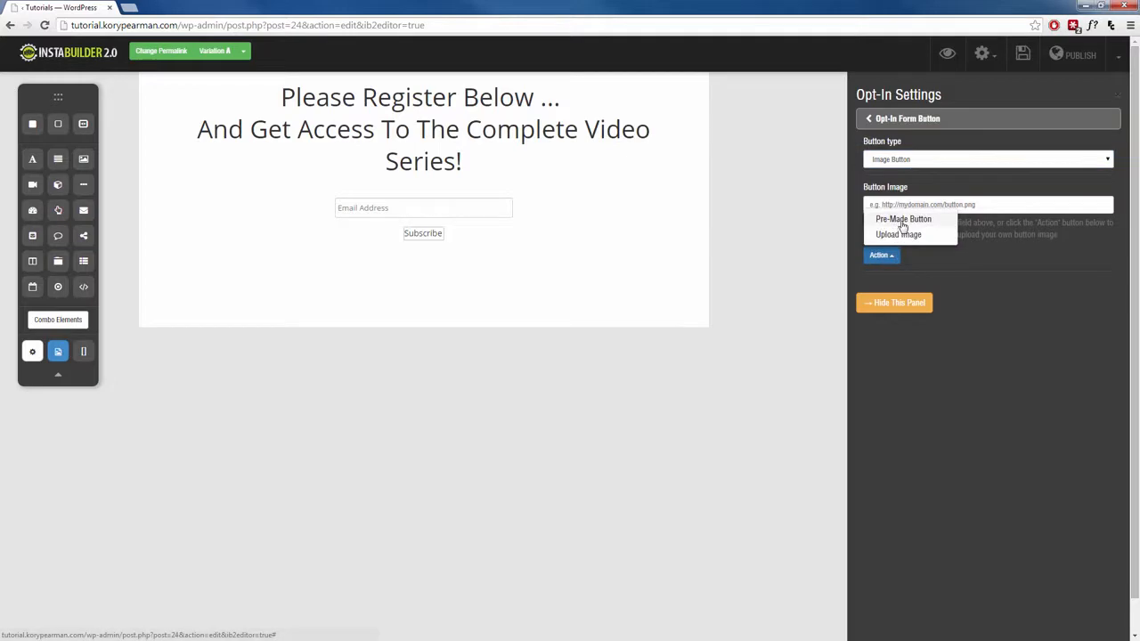
{"action": "left_click", "coordinate": [901, 221]}
{"action": "scroll", "coordinate": [1007, 258], "scroll_direction": "down", "scroll_amount": 3}
{"action": "scroll", "coordinate": [1007, 258], "scroll_direction": "down", "scroll_amount": 10}
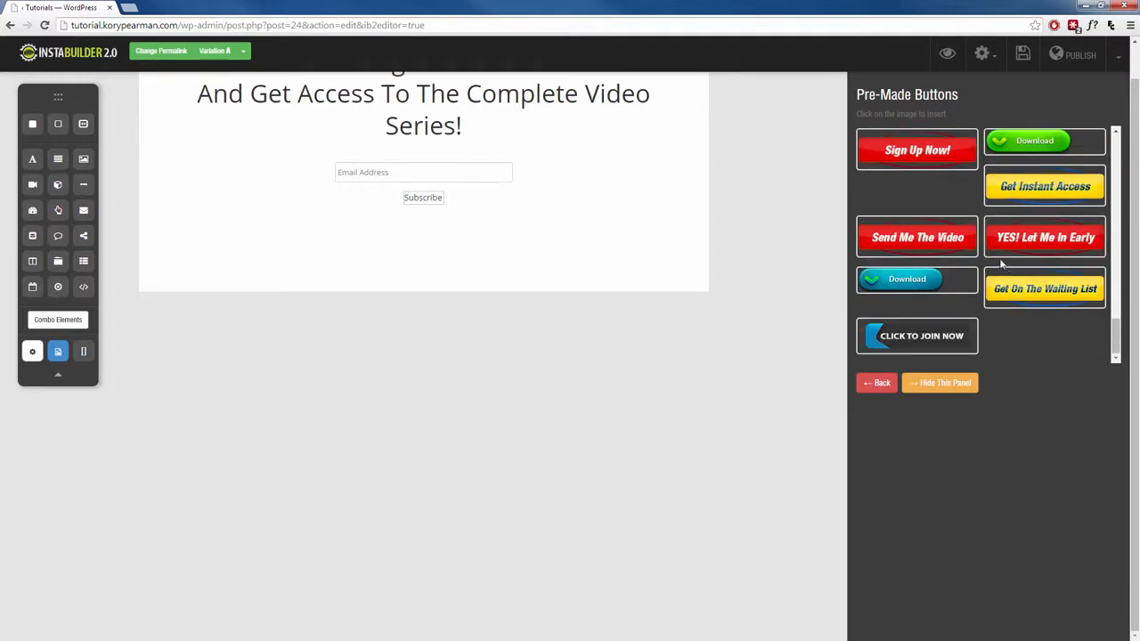
{"action": "scroll", "coordinate": [1001, 262], "scroll_direction": "up", "scroll_amount": 5}
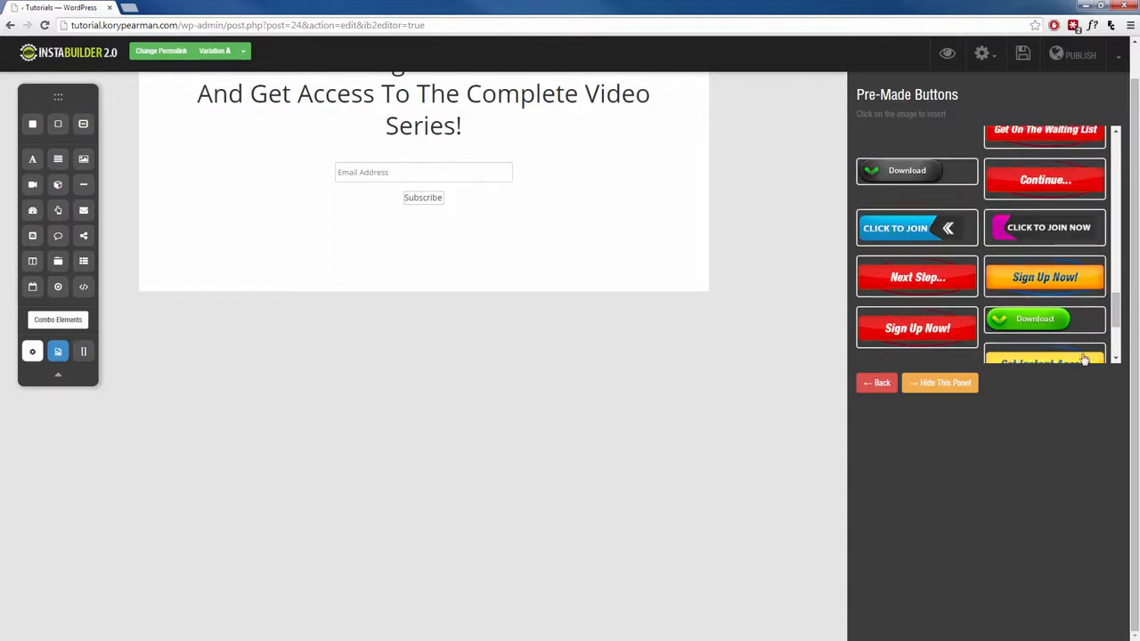
{"action": "left_click", "coordinate": [1056, 282]}
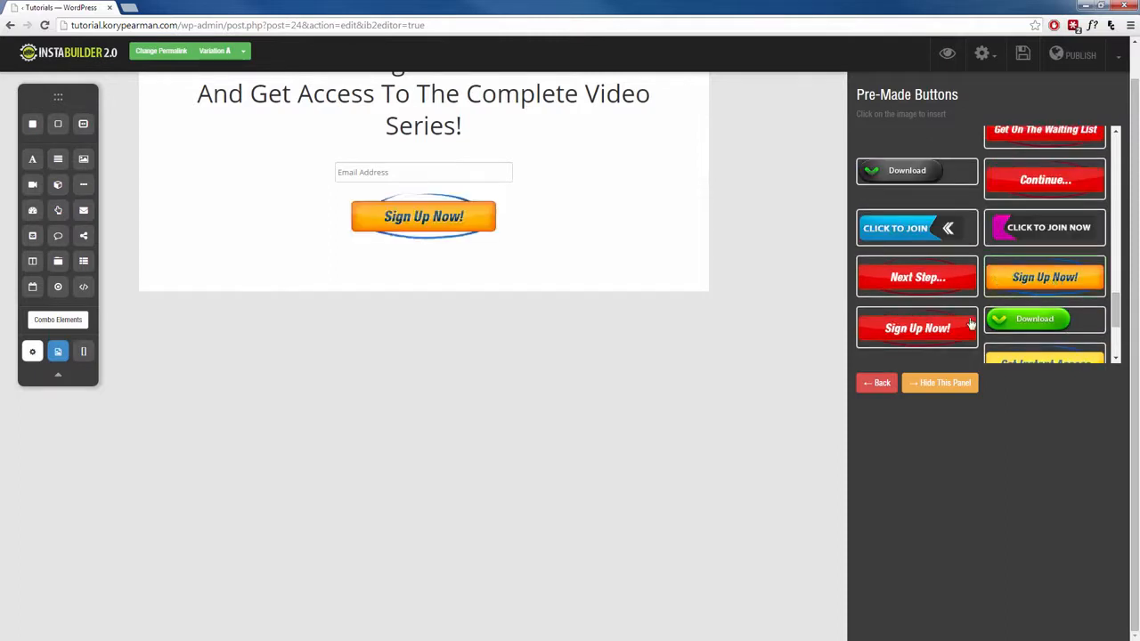
{"action": "left_click", "coordinate": [939, 383]}
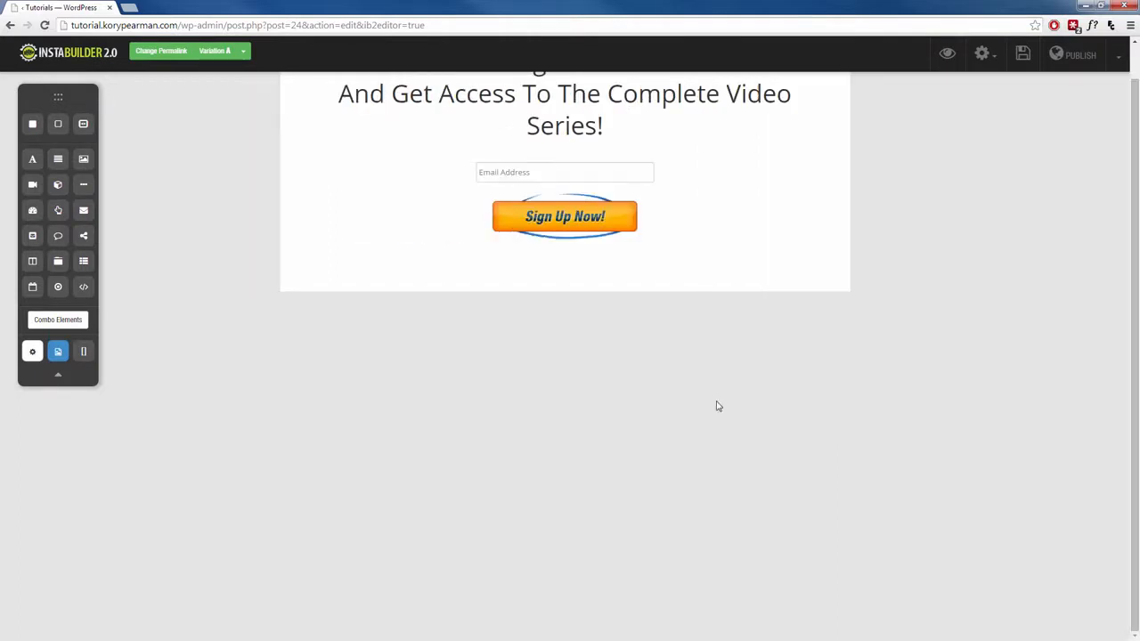
Open the headline above the email field for text editing and close the text editor.
{"action": "left_click", "coordinate": [684, 171]}
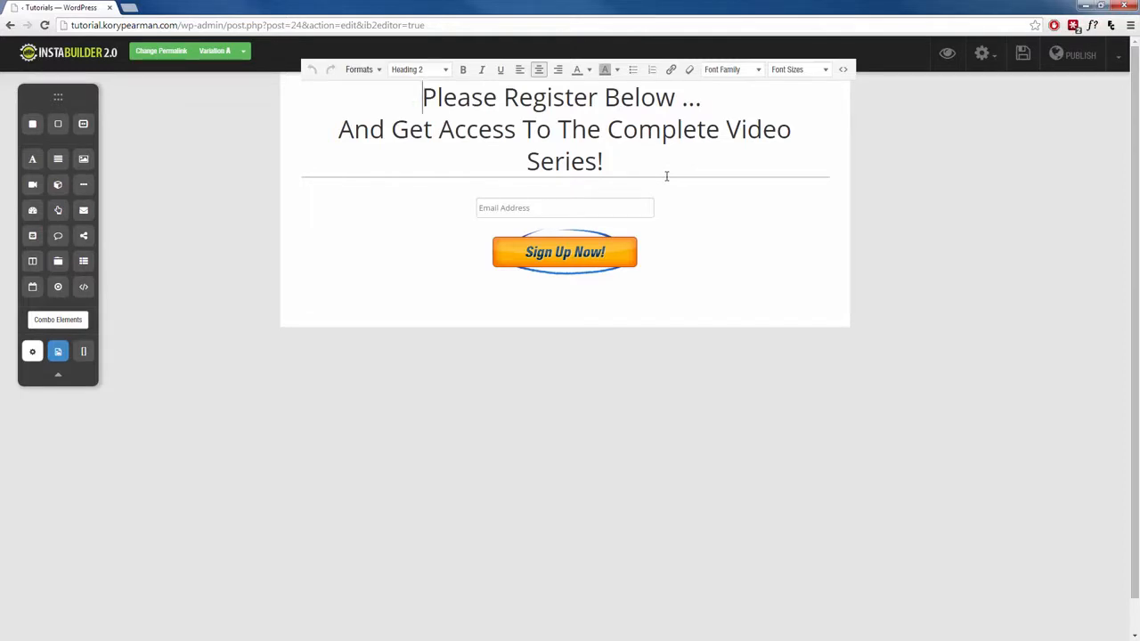
{"action": "left_click", "coordinate": [780, 257]}
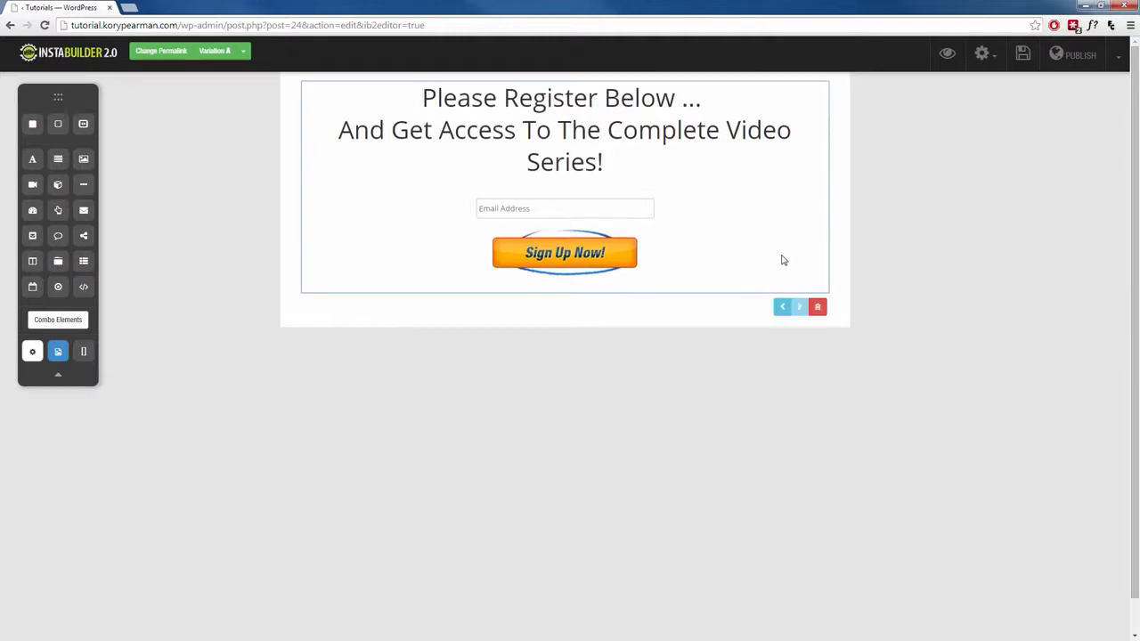